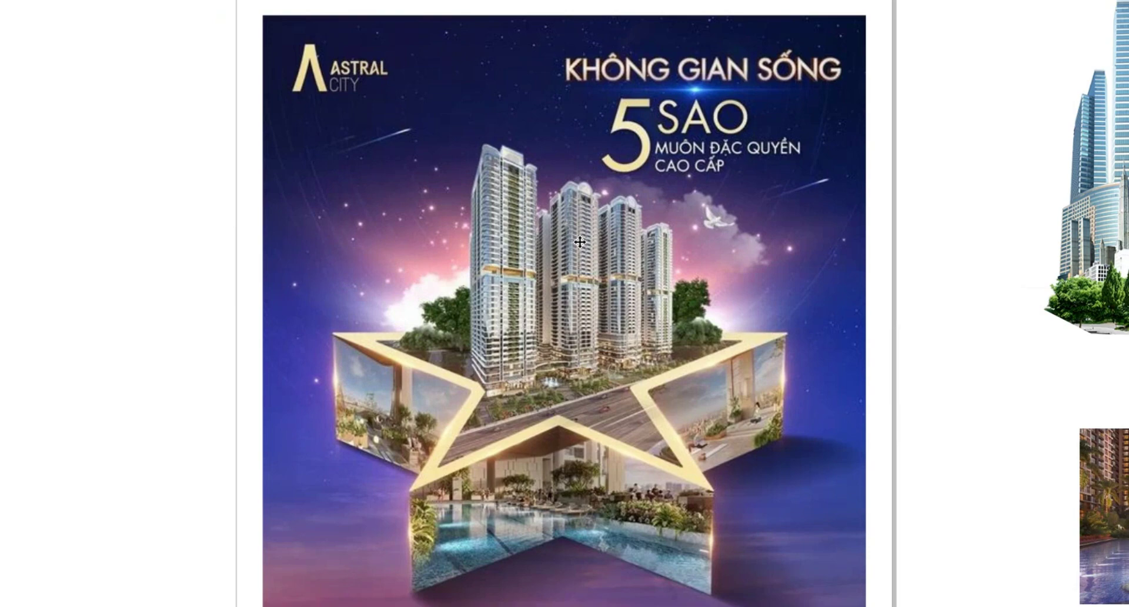
- Zoom to 69% around the reference star poster and the blank canvas beside it
scroll(181, 270, "down", 2)
scroll(181, 269, "down", 1)
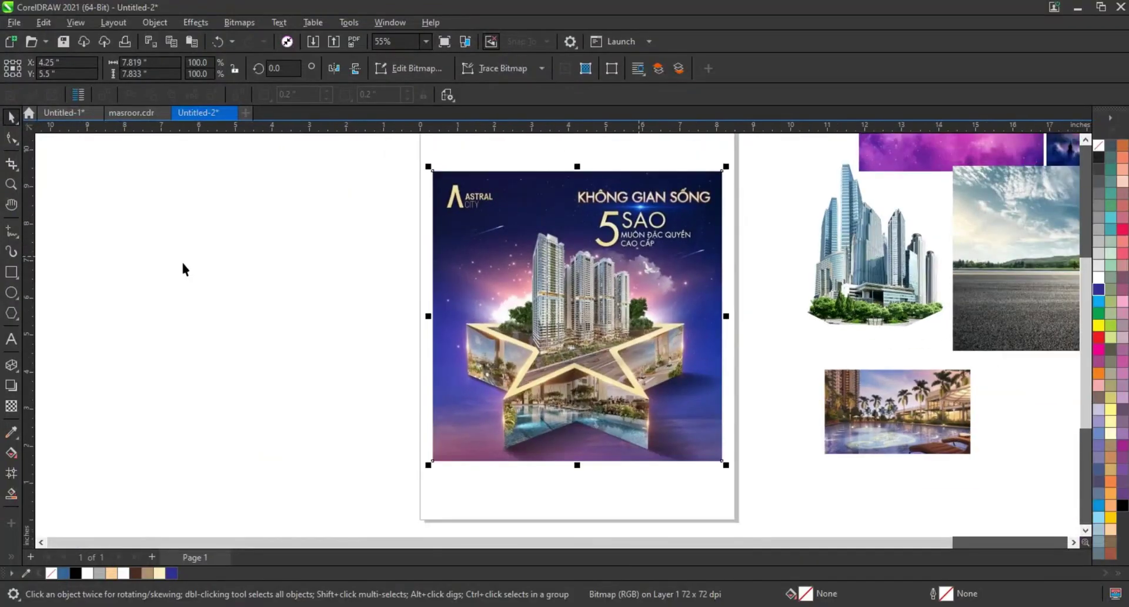
left_click(181, 270)
left_click(11, 184)
left_click_drag(88, 157, 717, 471)
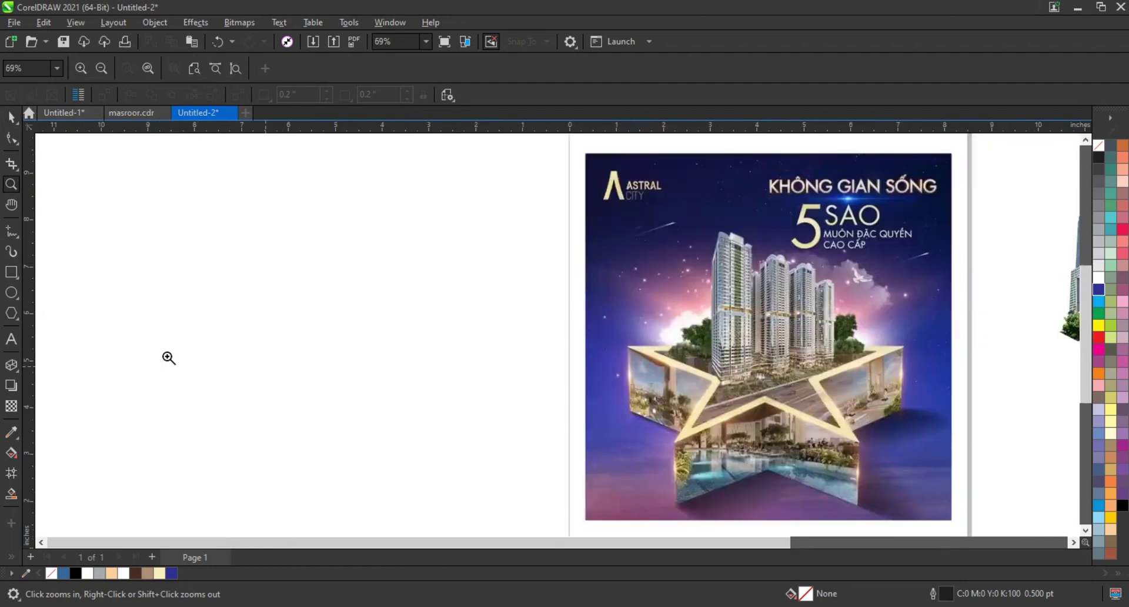
left_click(17, 369)
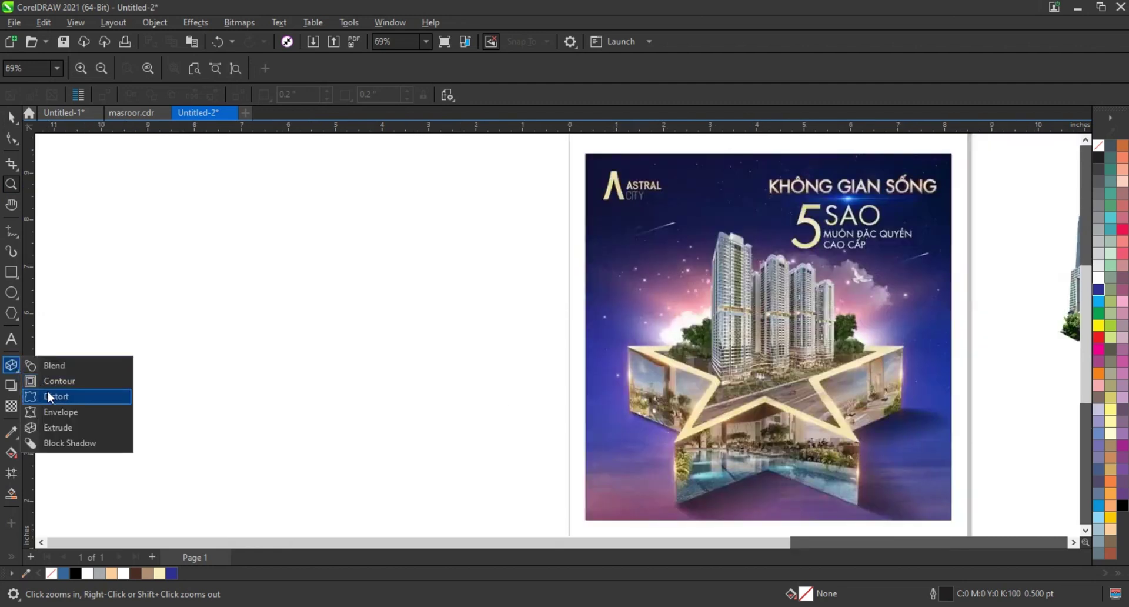
left_click(16, 313)
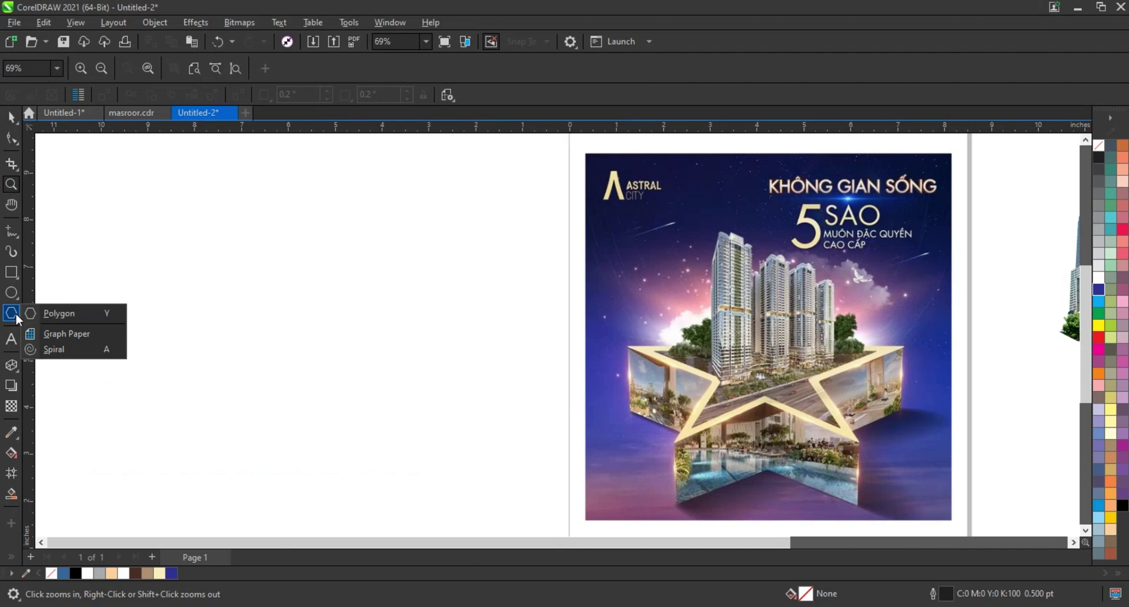
- Draw a five-sided polygon on the blank canvas and shift it down and right
left_click(45, 314)
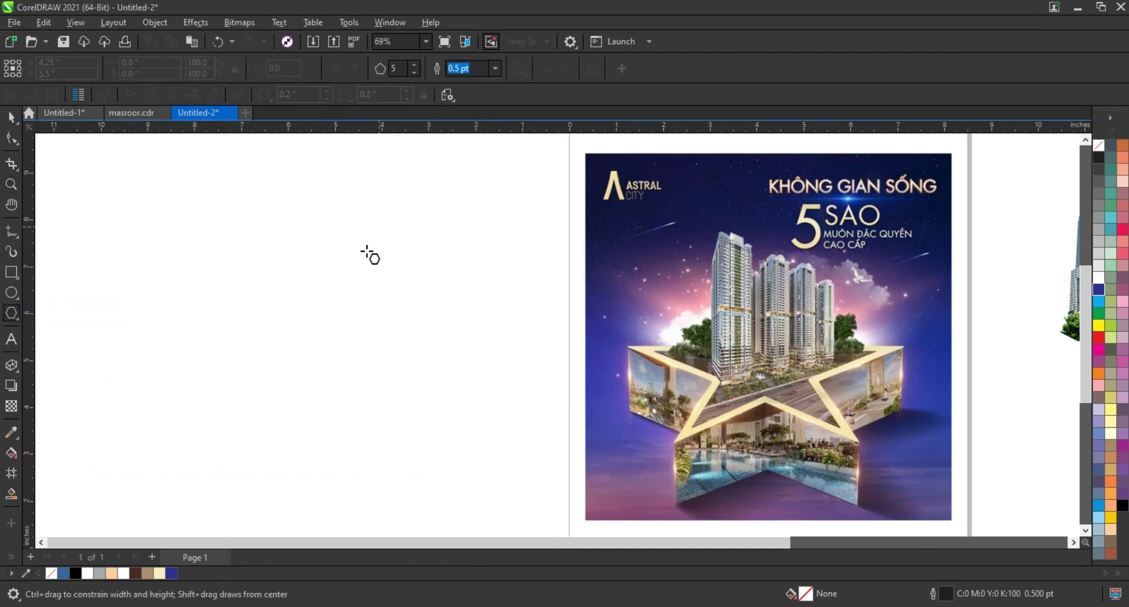
left_click_drag(307, 288, 419, 456)
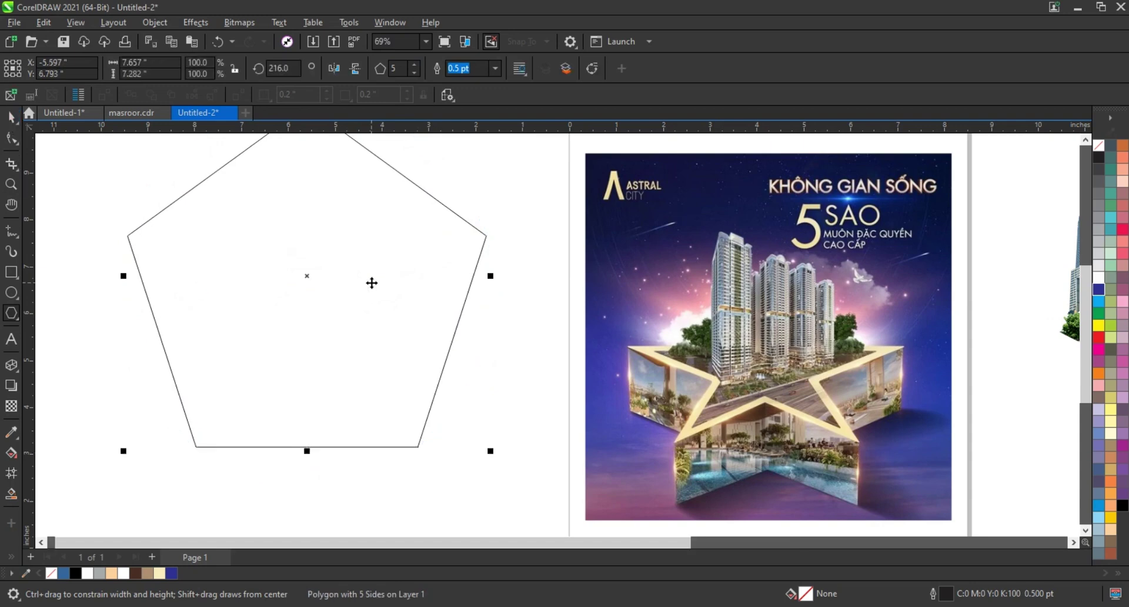
key("space")
left_click_drag(372, 283, 386, 326)
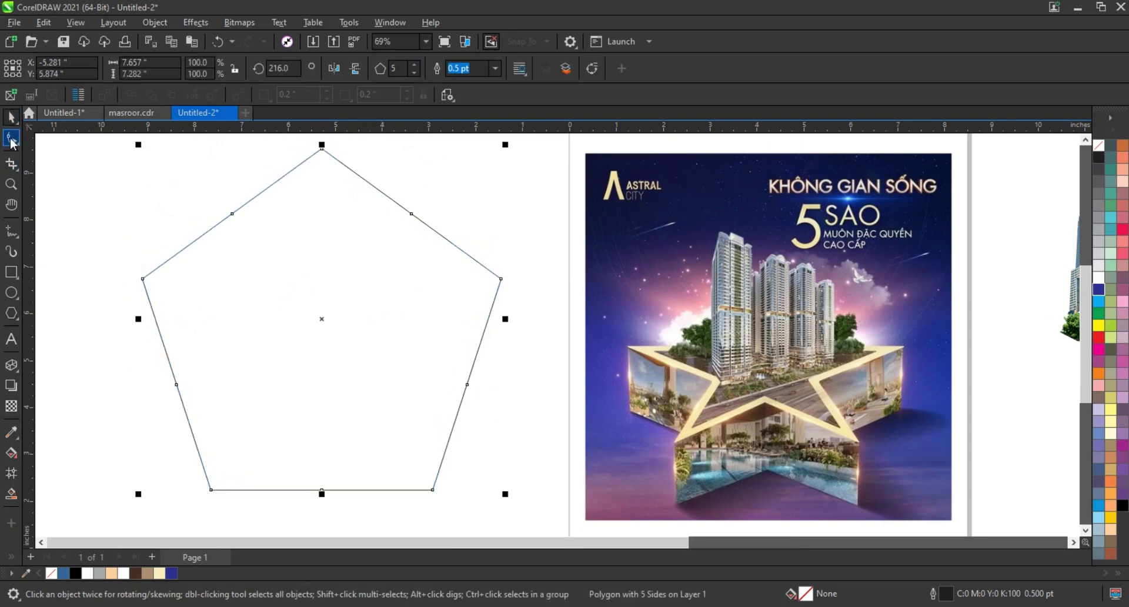
- Reshape the pentagon into a five-pointed star and flatten it to 7.657 by 3.178 inches
left_click(11, 143)
left_click_drag(232, 213, 255, 287)
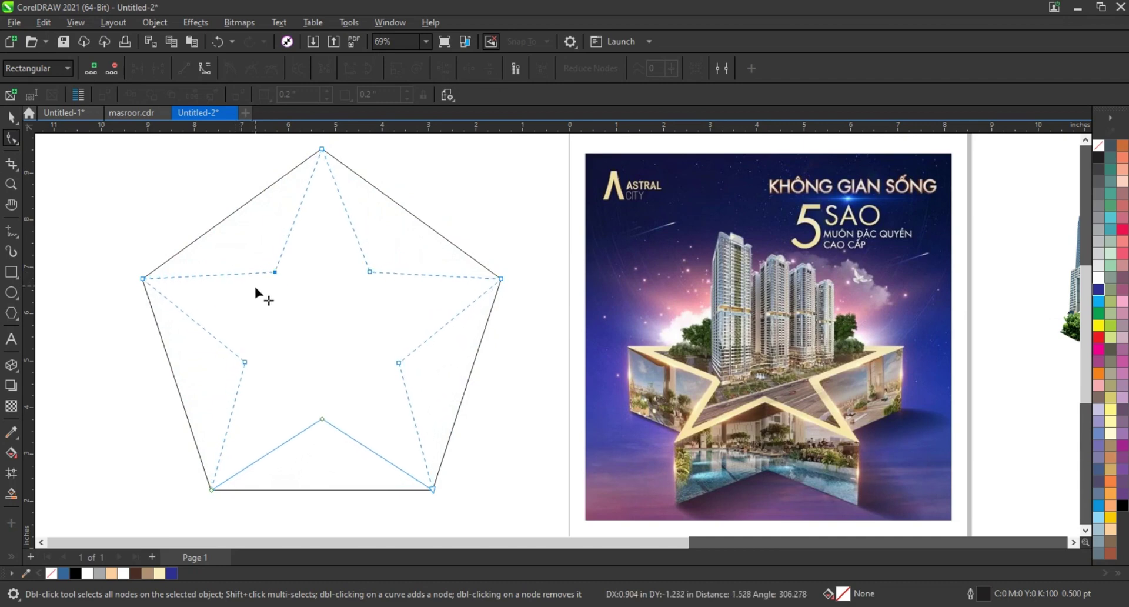
left_click_drag(255, 288, 259, 293)
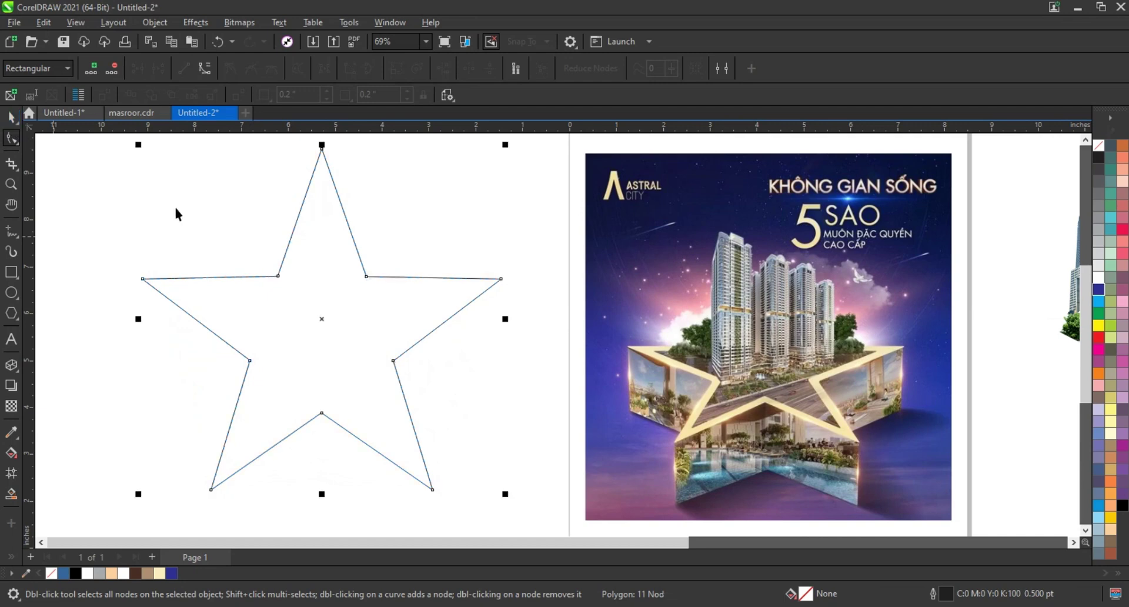
key("space")
left_click_drag(326, 498, 321, 403)
left_click_drag(337, 340, 329, 421)
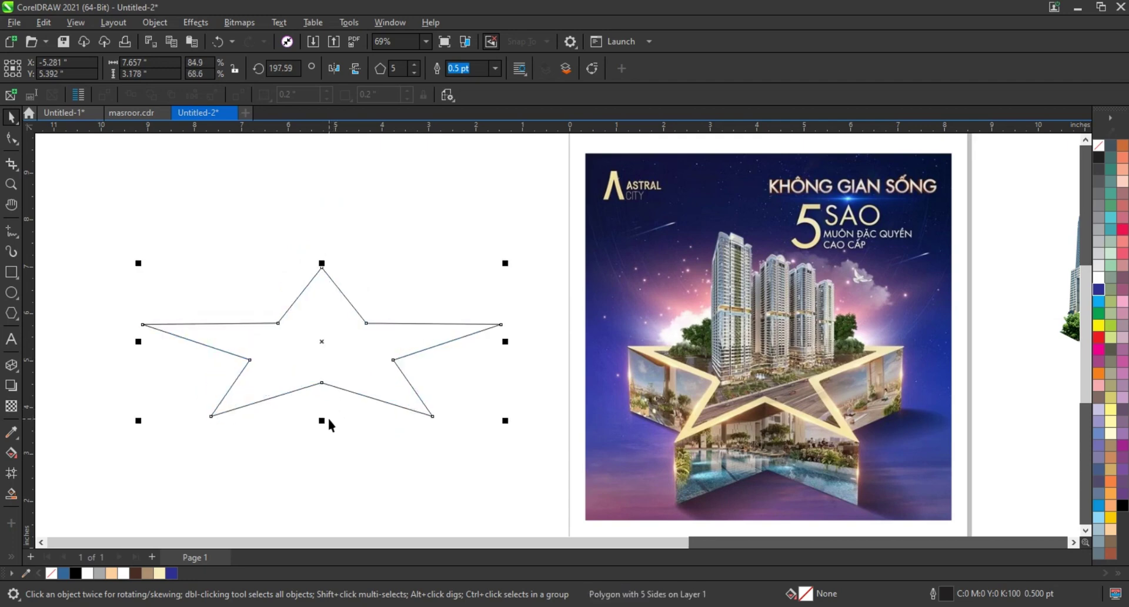
- Add a 0.165-inch outside contour around the star
left_click(19, 370)
left_click(41, 428)
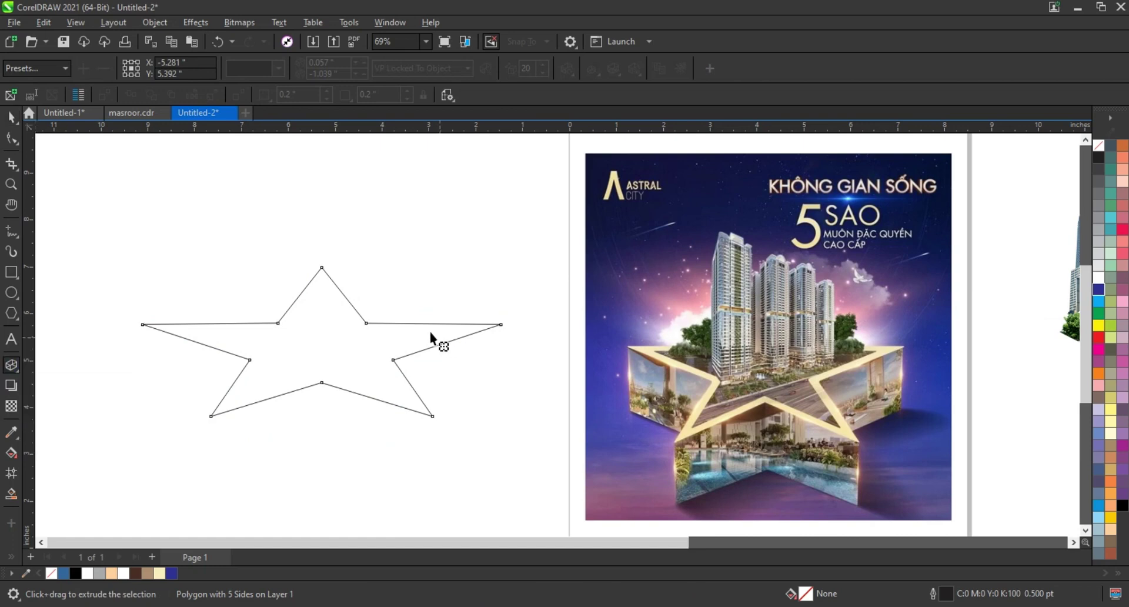
left_click_drag(372, 322, 402, 265)
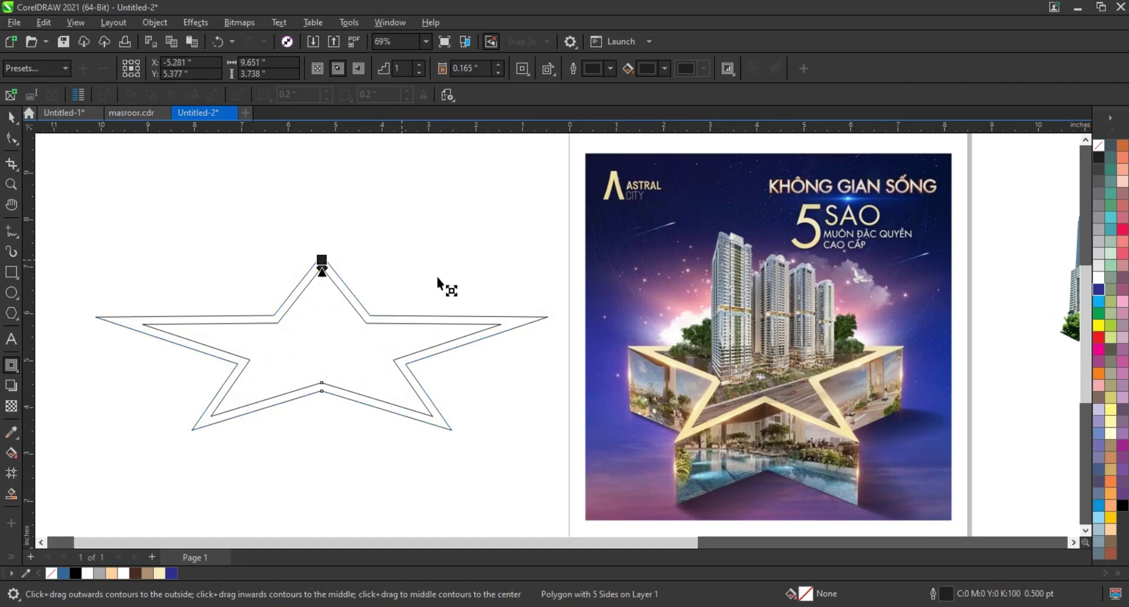
- Break the contour apart into separate stars and fill the inner star light grey
left_click(11, 116)
left_click(144, 22)
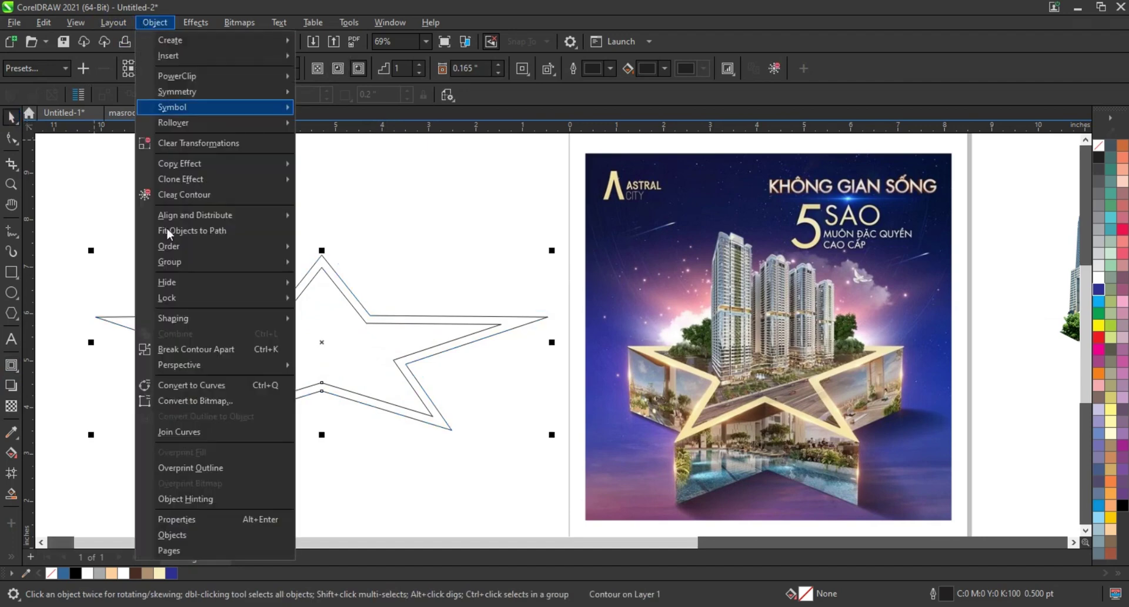
left_click(176, 344)
left_click(496, 326)
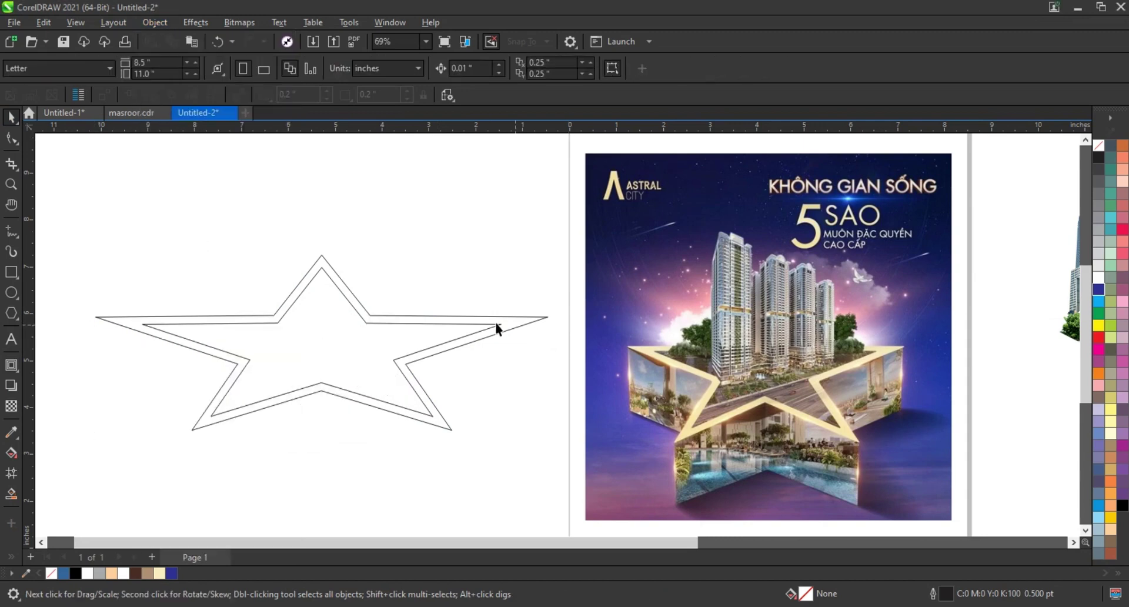
left_click(499, 324)
left_click(1099, 270)
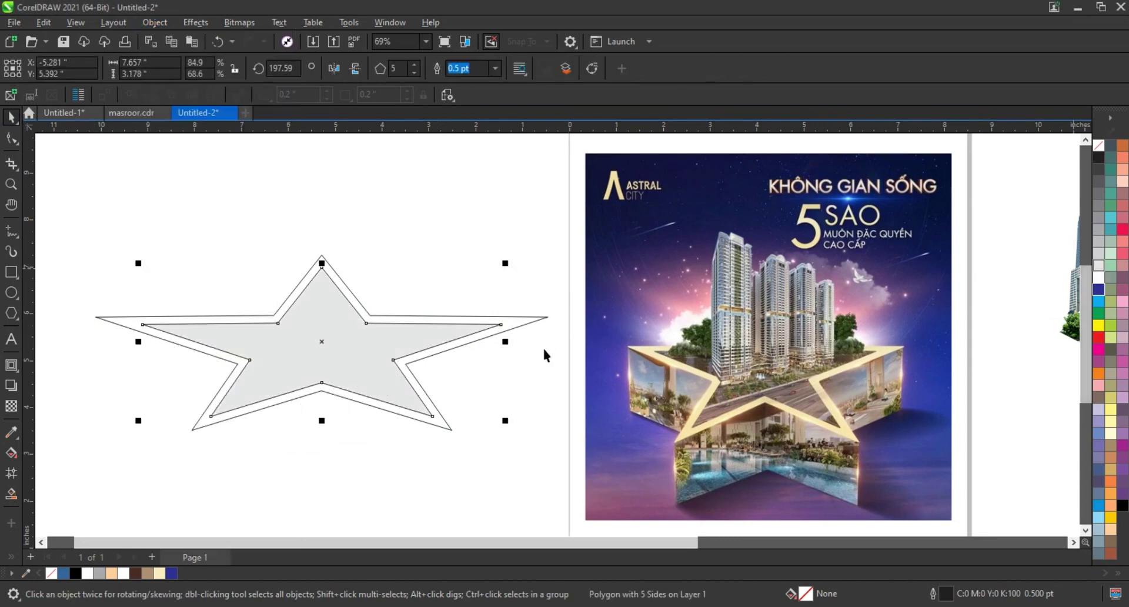
- Fill the outer star tan so it frames the grey inner star
left_click(516, 327)
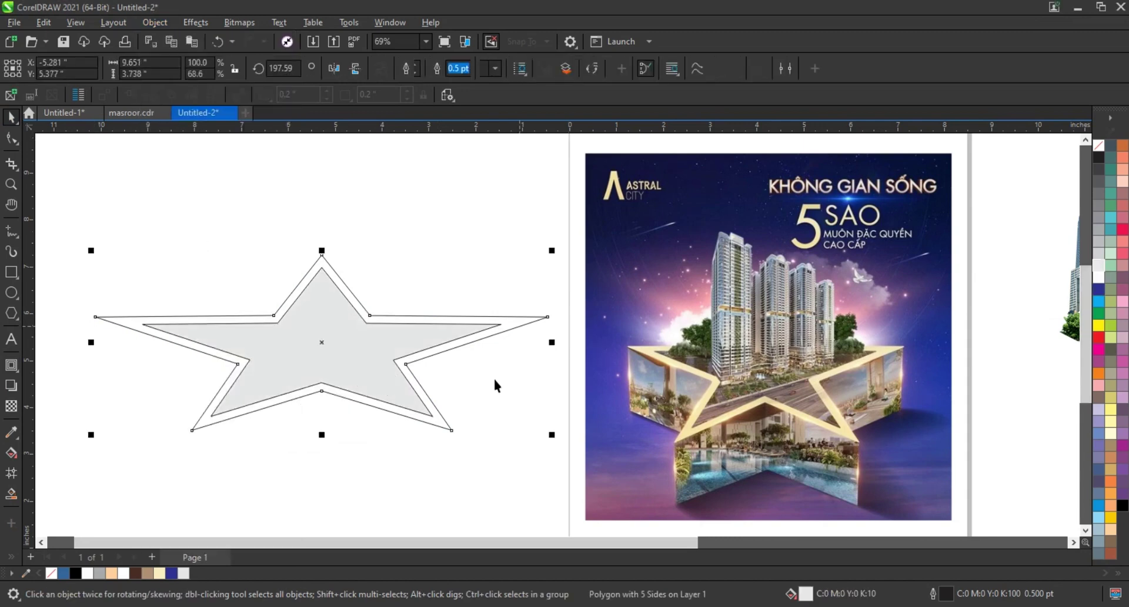
left_click(152, 573)
left_click(533, 325)
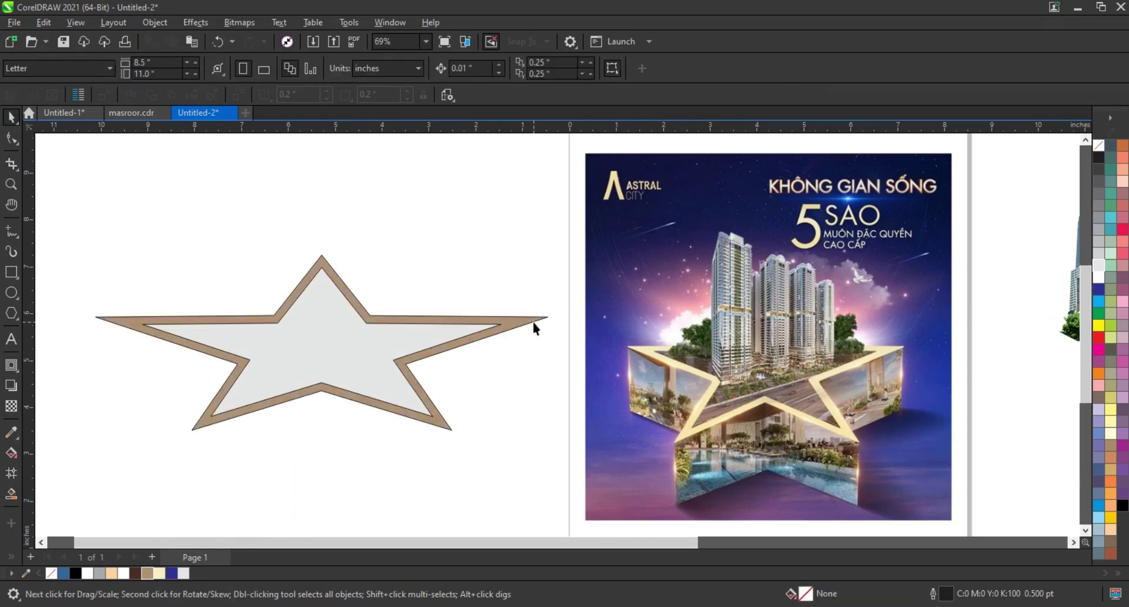
left_click(533, 322)
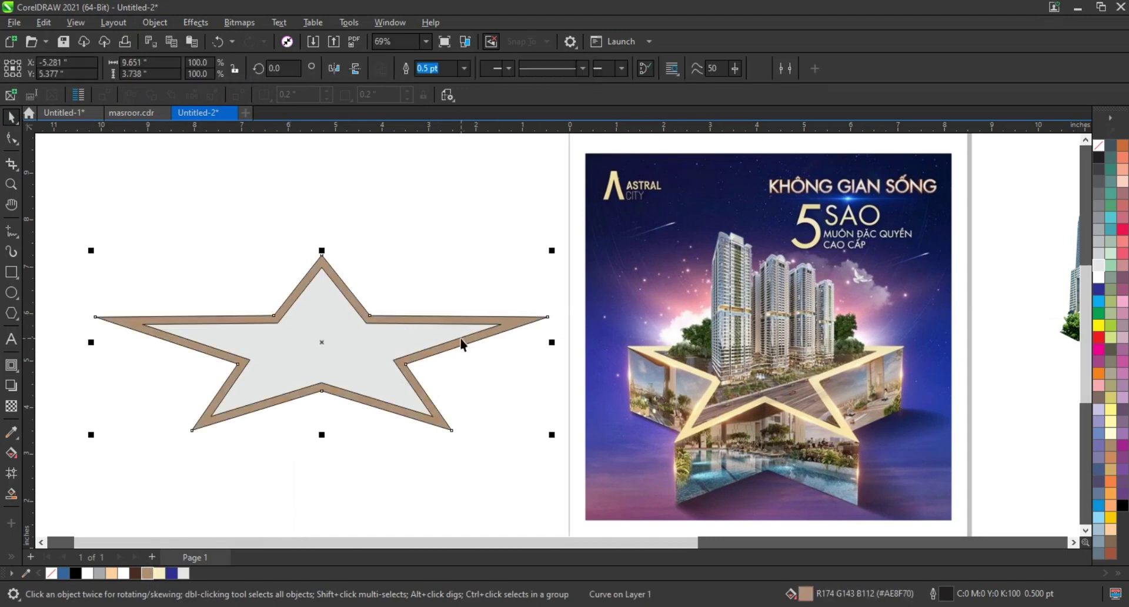
left_click(493, 360)
left_click(466, 324)
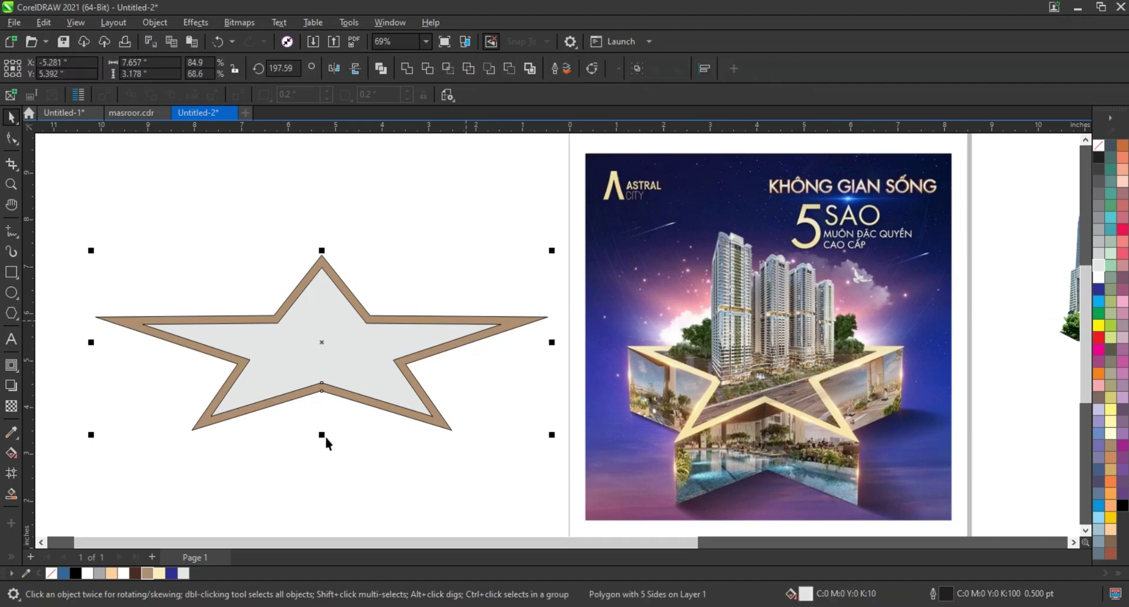
- Narrow both stars together to 8.493 by 4.562 inches
left_click_drag(325, 437, 321, 453)
left_click(342, 374)
left_click_drag(552, 342, 524, 339)
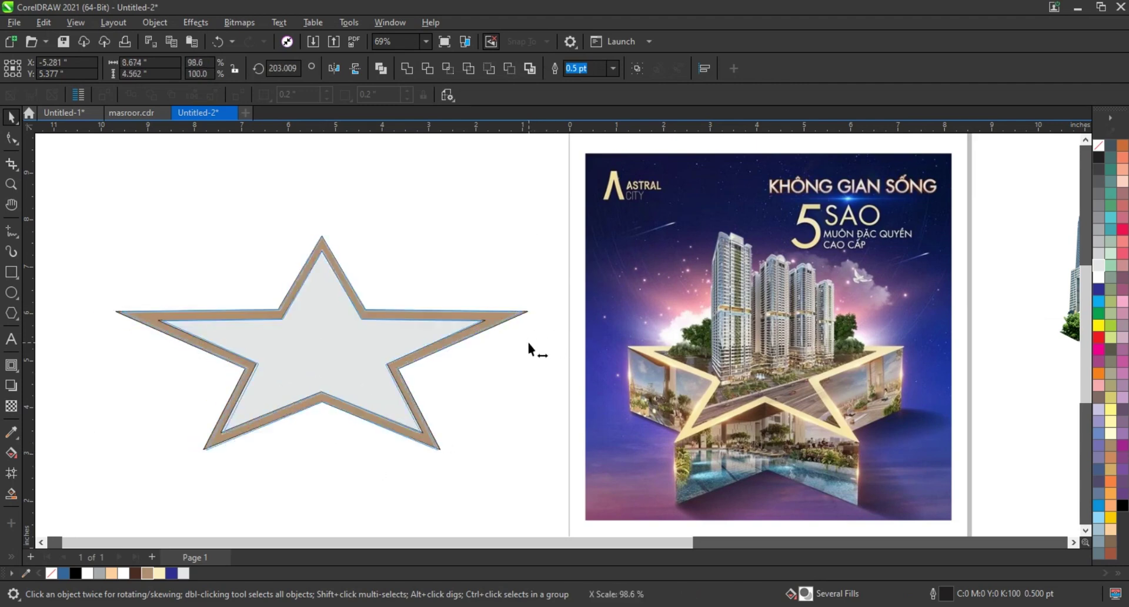
left_click(531, 369)
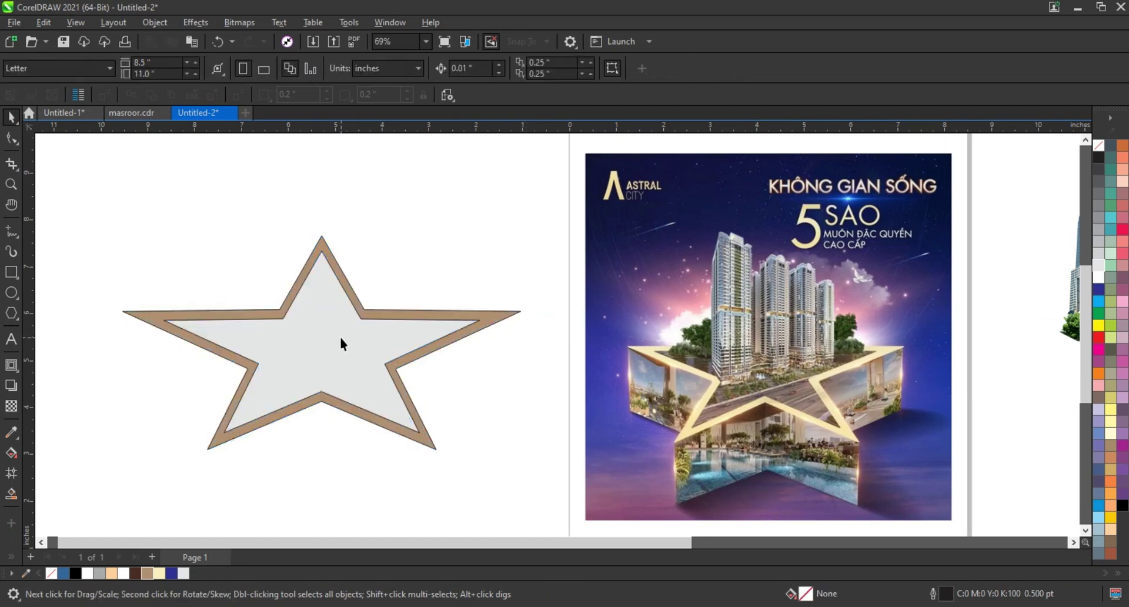
left_click(291, 409)
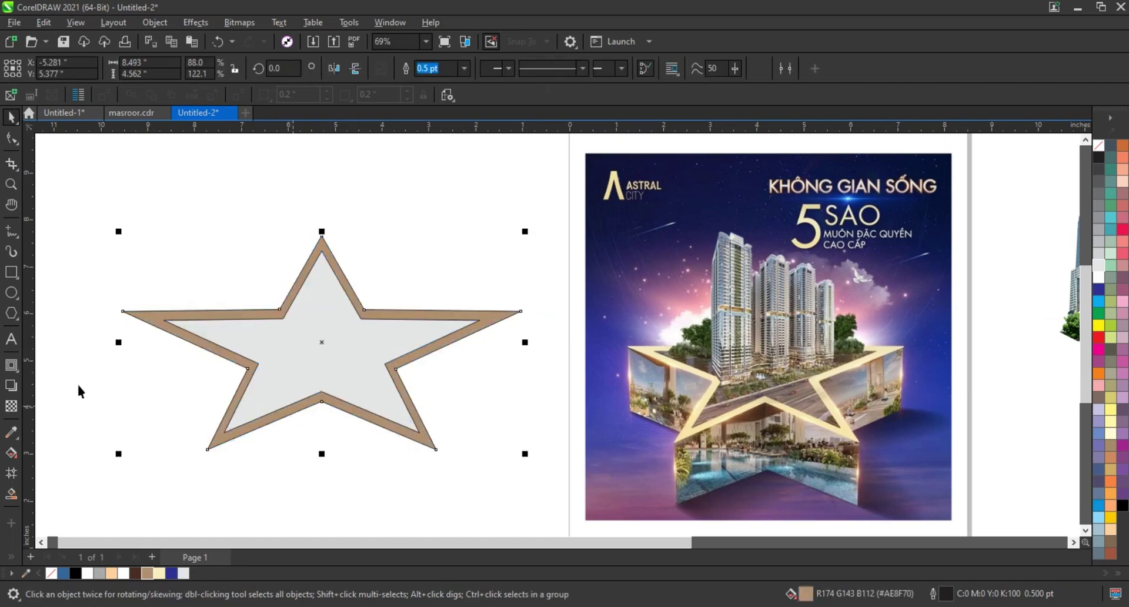
left_click(22, 374)
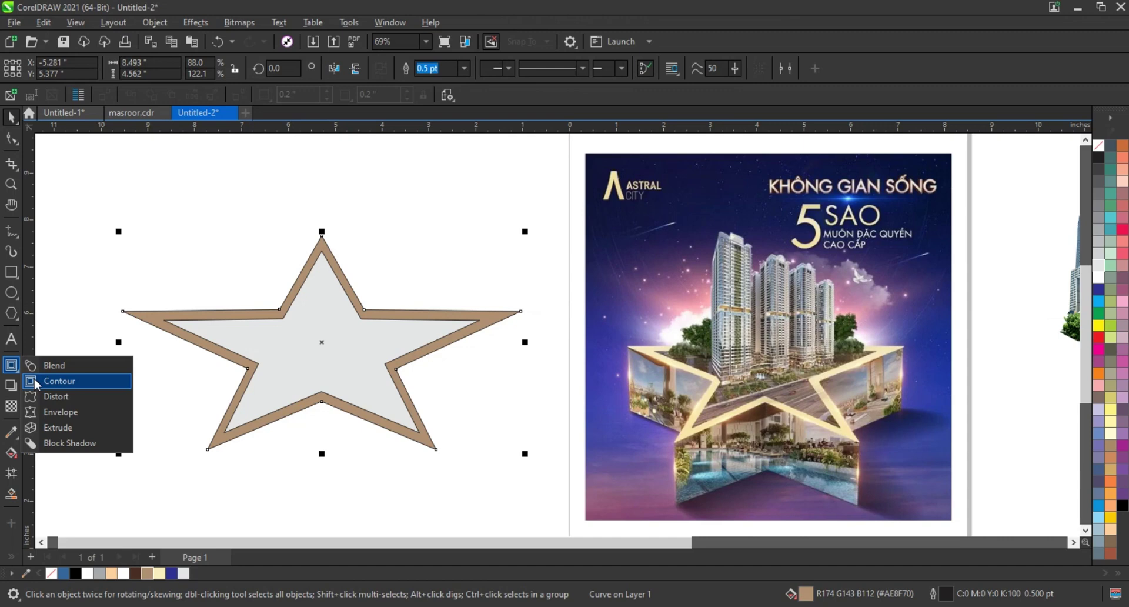
- Extrude the tan star downward, switch the extrusion type, and deepen its sides
left_click(38, 427)
left_click_drag(311, 401, 321, 504)
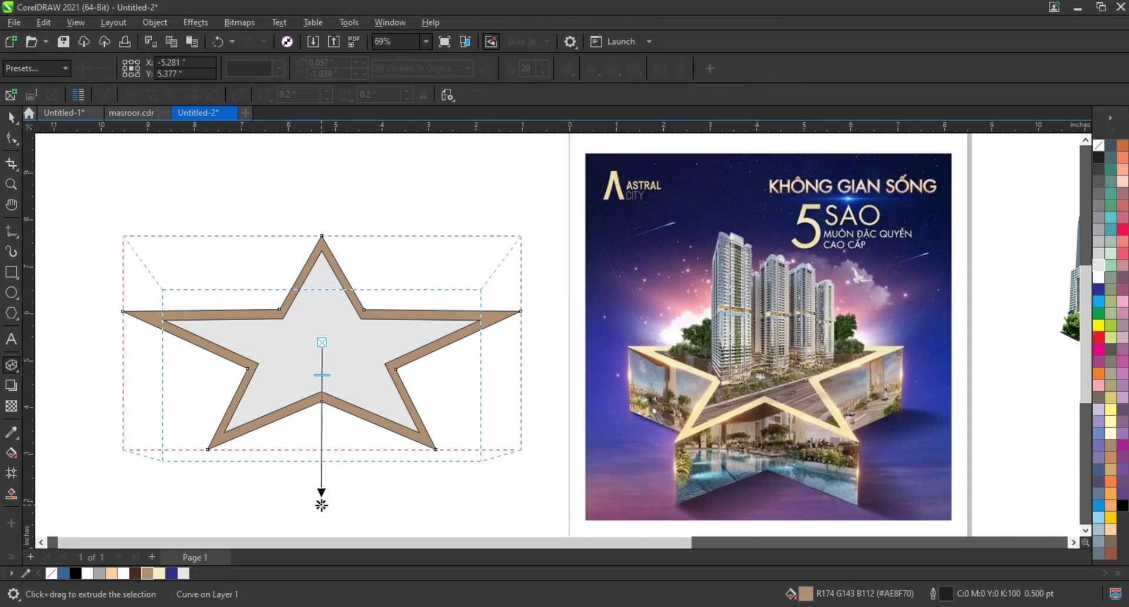
left_click(279, 69)
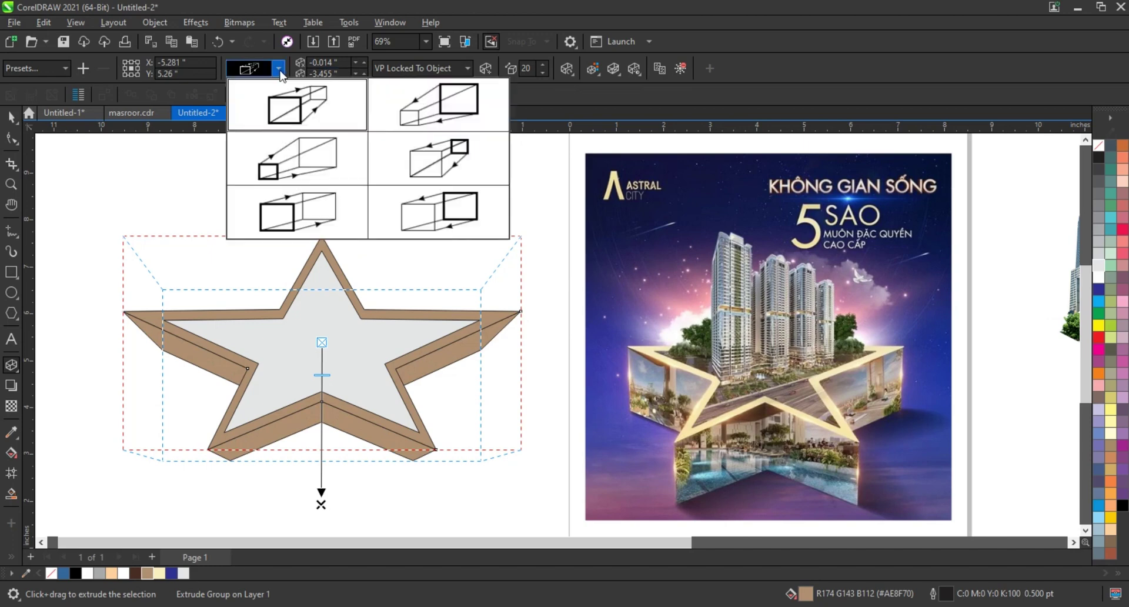
left_click(286, 213)
left_click_drag(321, 504, 324, 425)
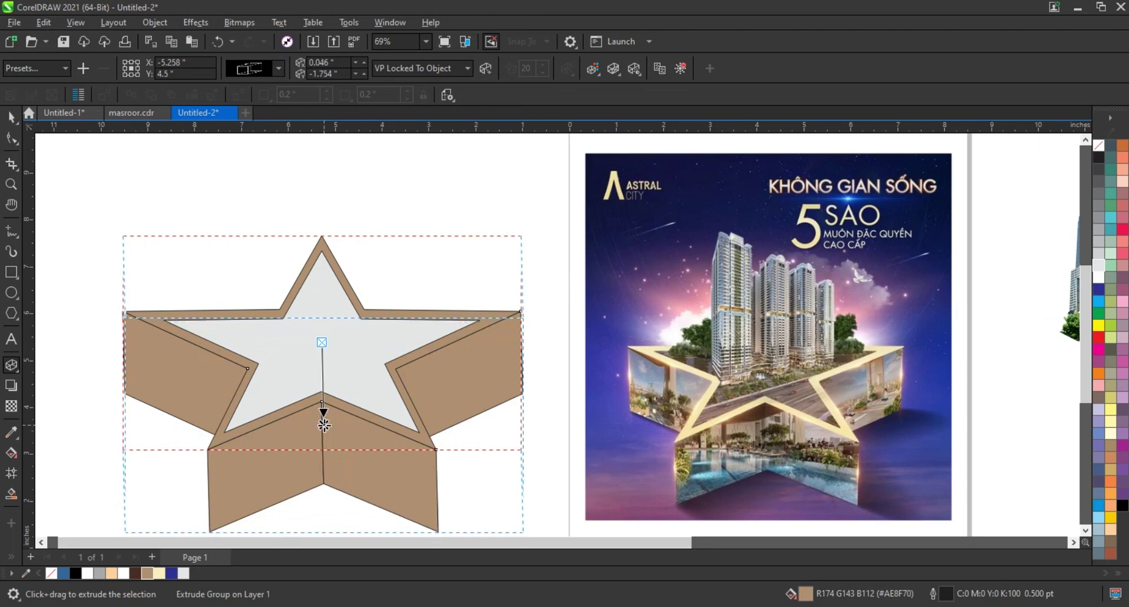
left_click(11, 120)
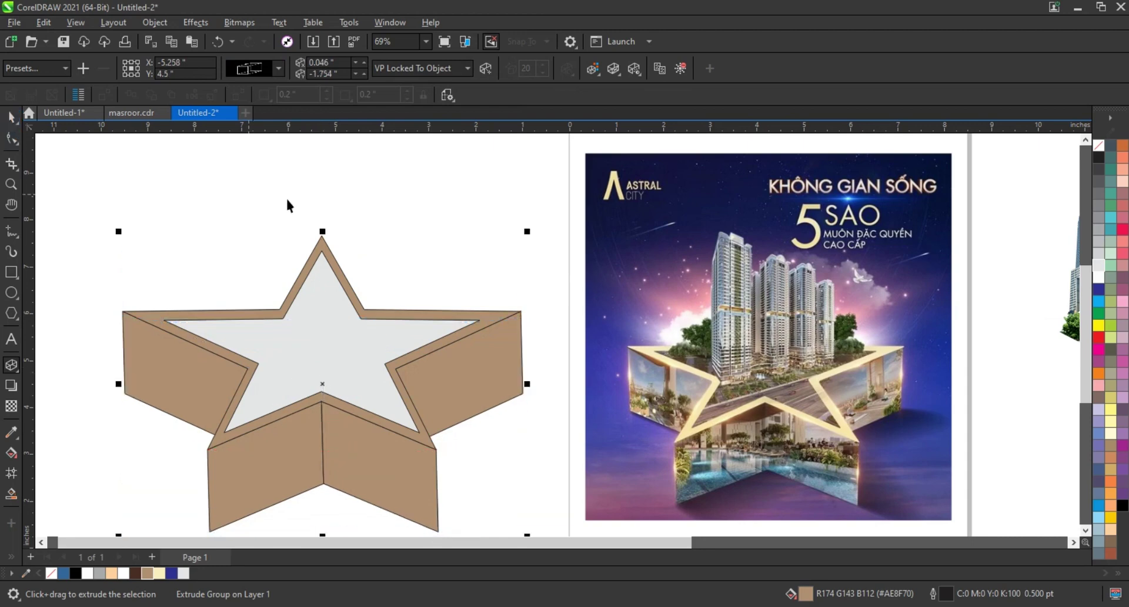
scroll(329, 196, "down", 1)
left_click(148, 26)
mouse_move(173, 317)
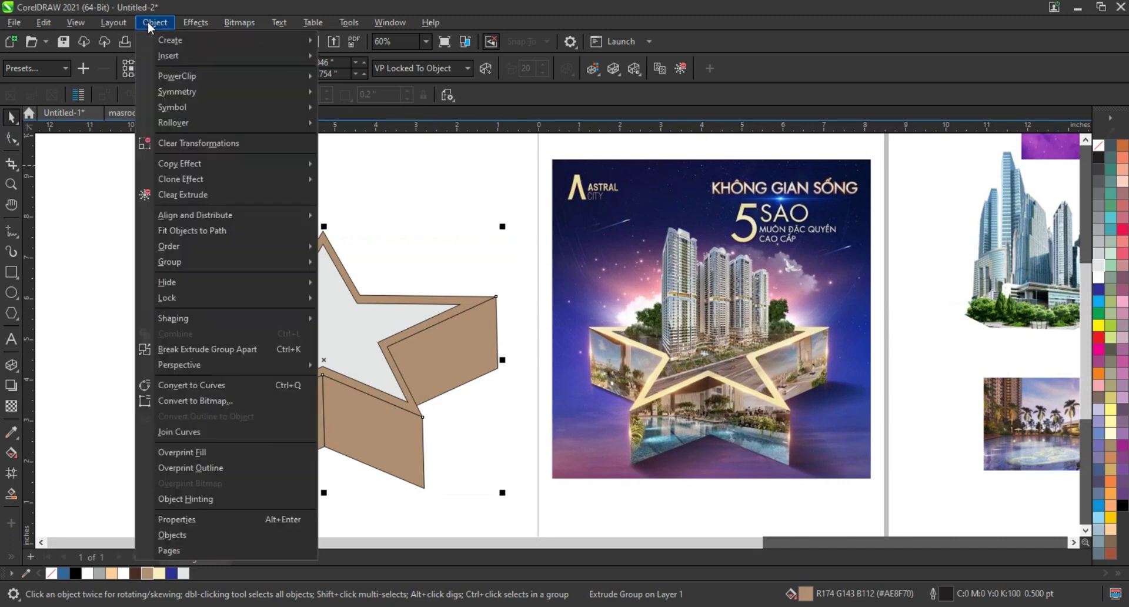
left_click(198, 349)
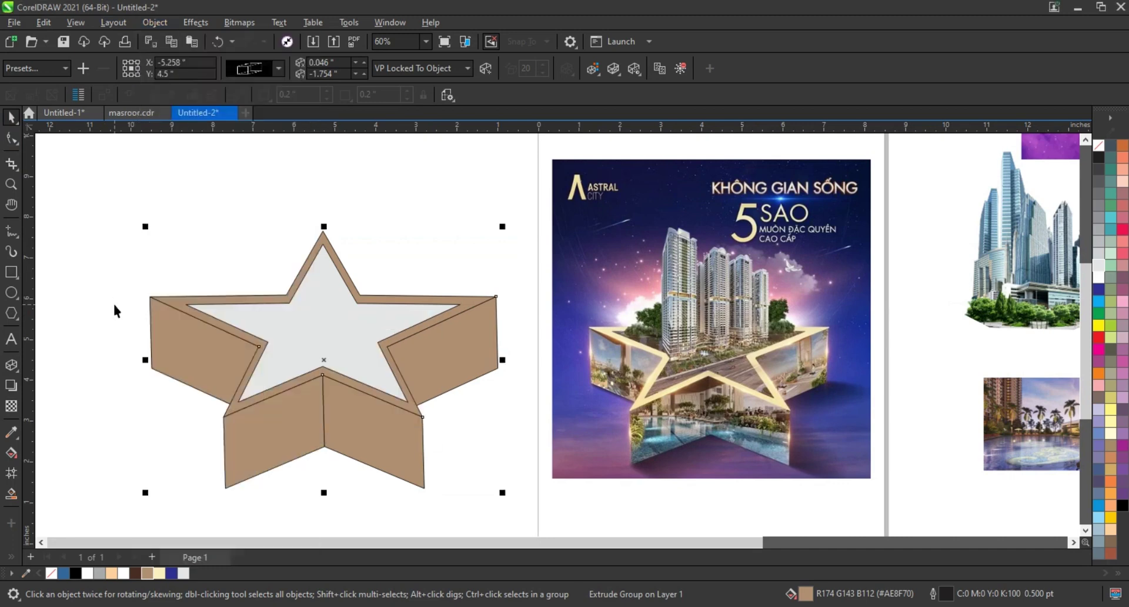
left_click(479, 170)
left_click(355, 431, "ctrl")
left_click(289, 434, "ctrl+shift")
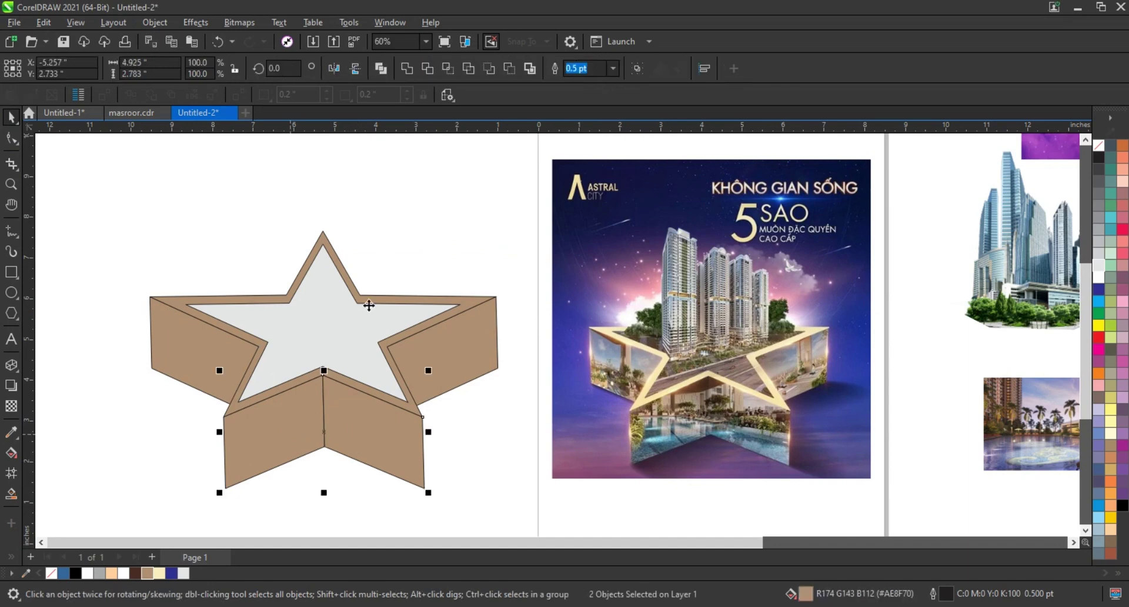
left_click(427, 166)
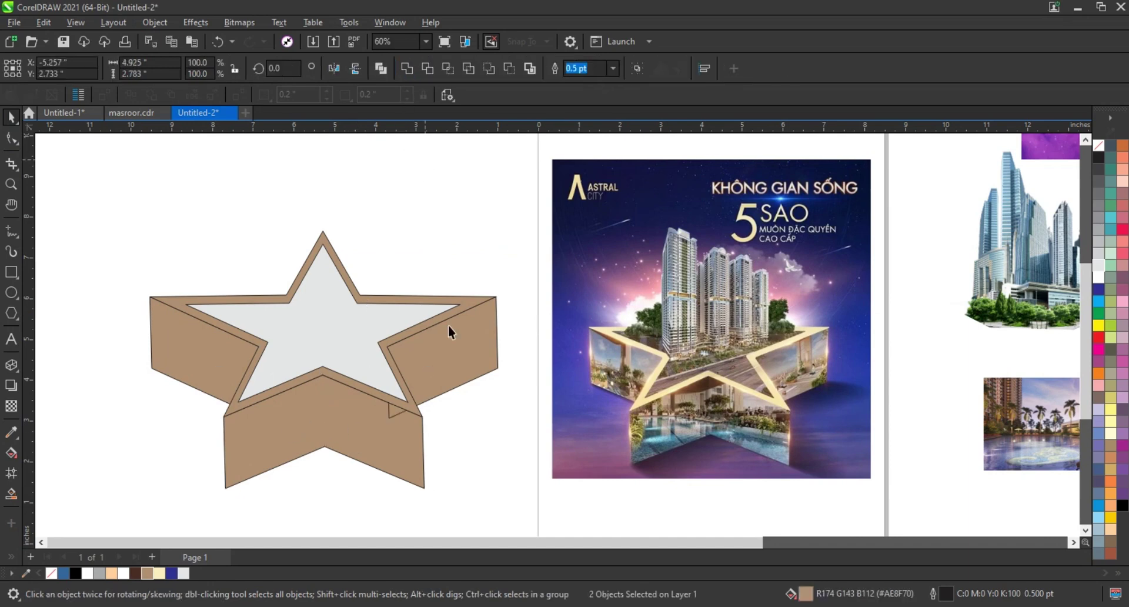
left_click(435, 388)
left_click(179, 350, "shift")
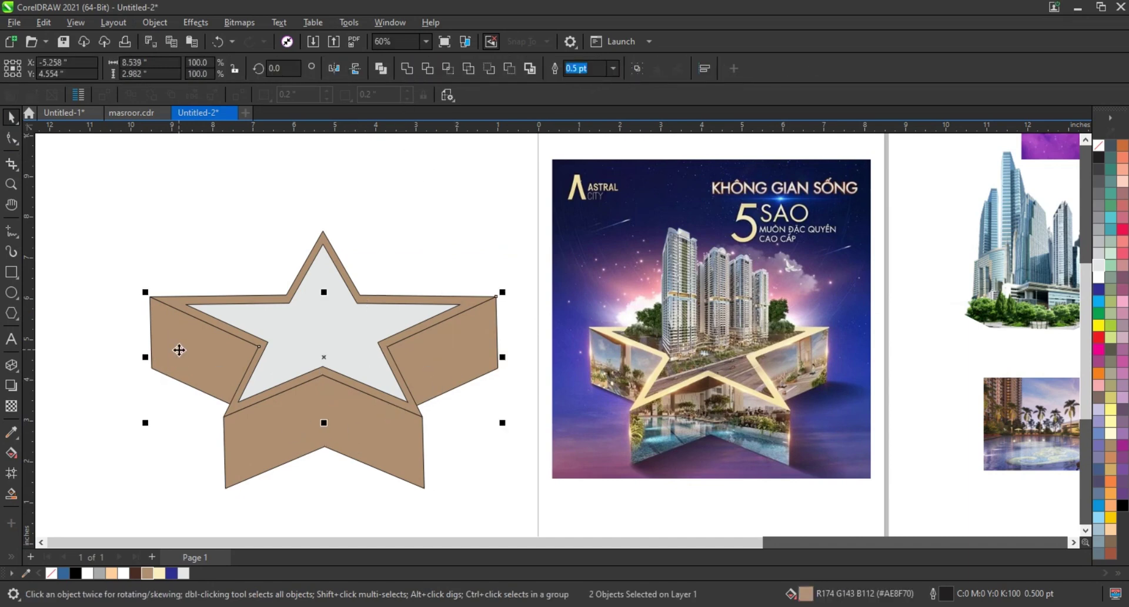
left_click(418, 517)
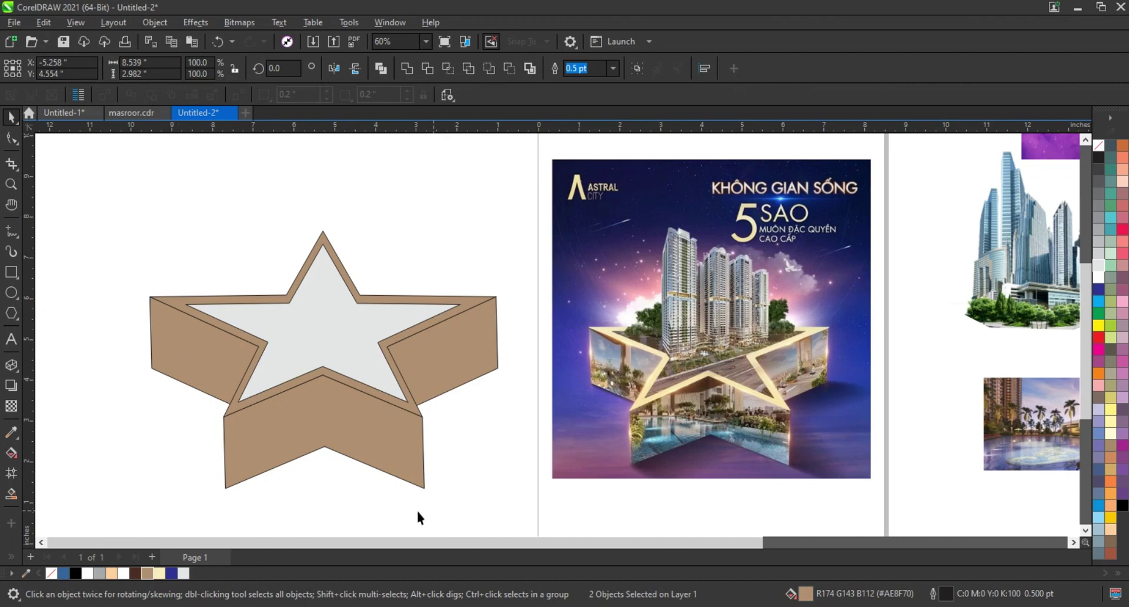
left_click(1006, 438)
scroll(1005, 438, "down", 1)
- Bring the pool photo in front of the star and enlarge it over the lower face
mouse_move(1005, 438)
left_mouse_down()
mouse_move(400, 520)
mouse_move(372, 492)
left_mouse_up()
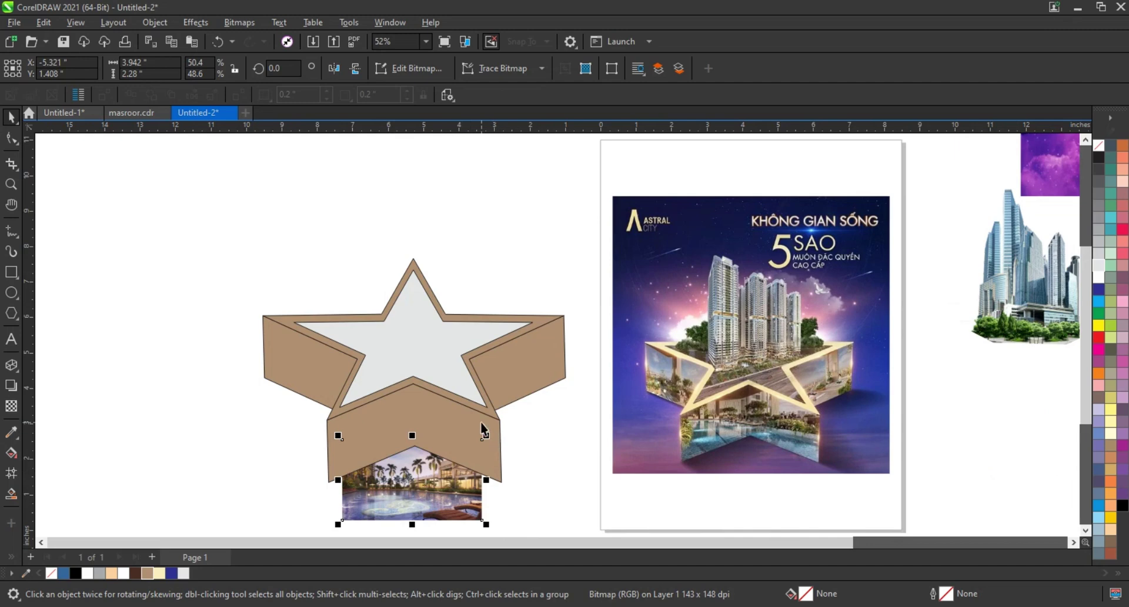
key("shift+Page_Up")
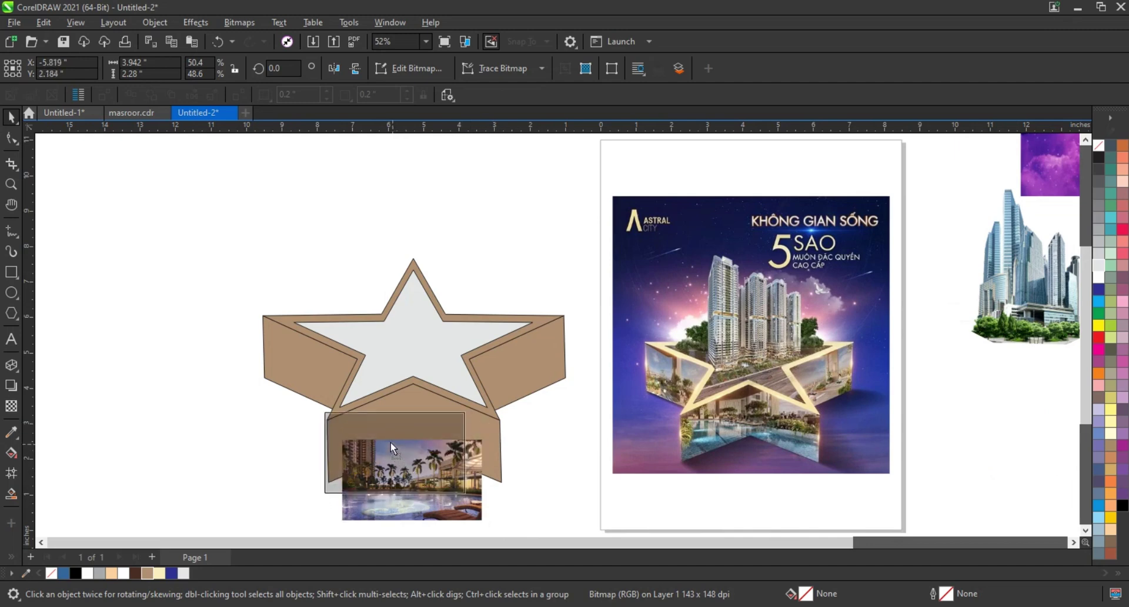
left_click_drag(409, 470, 390, 442)
left_click_drag(472, 408, 515, 385)
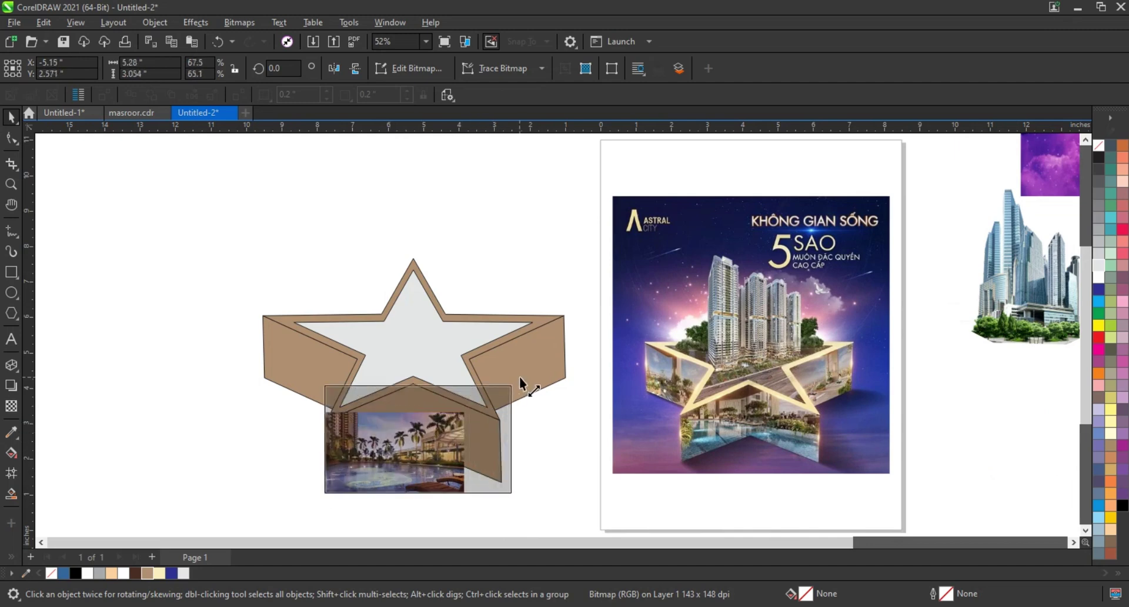
left_click_drag(458, 414, 177, 419)
- Copy the pool photo and PowerClip it inside the star's lower face
left_click(436, 456)
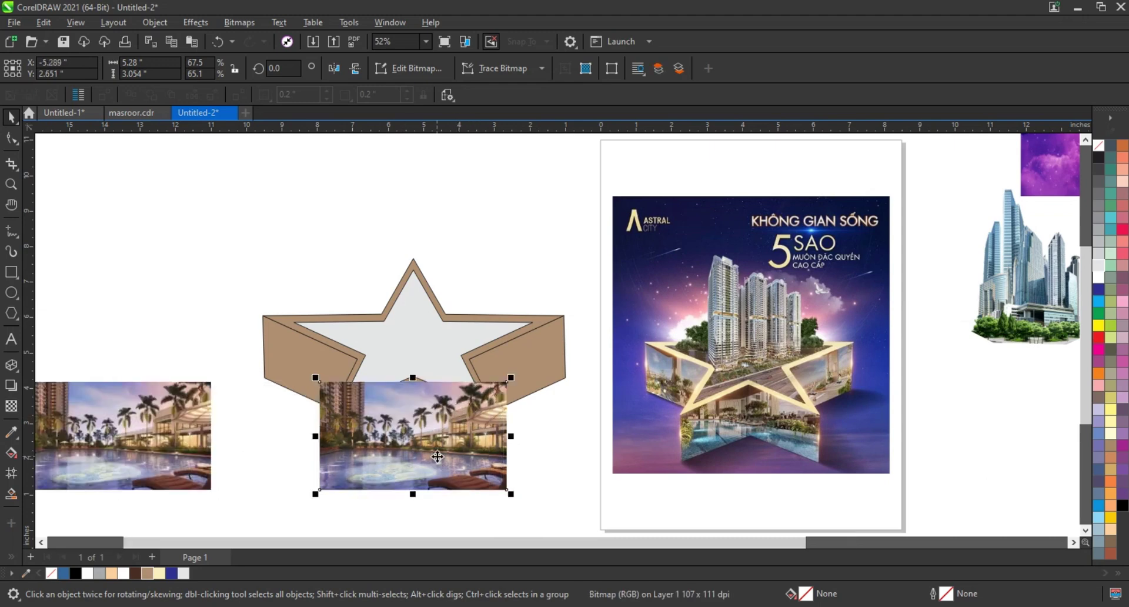
key("ctrl+Page_Down")
left_click(427, 451)
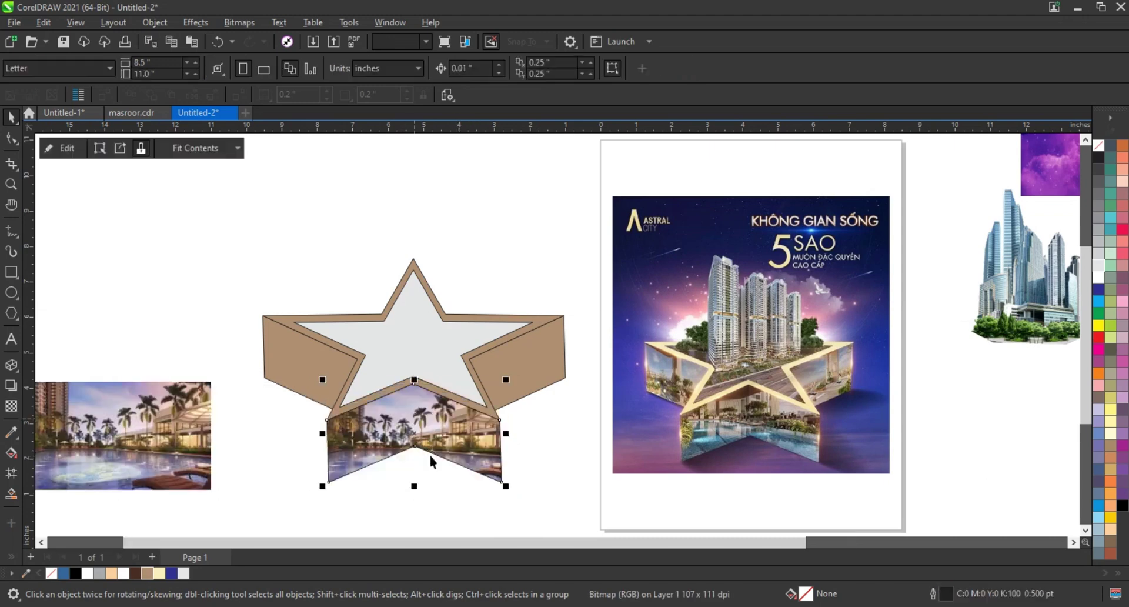
- PowerClip pool photo copies into the star's upper-left and right faces
left_click(166, 453)
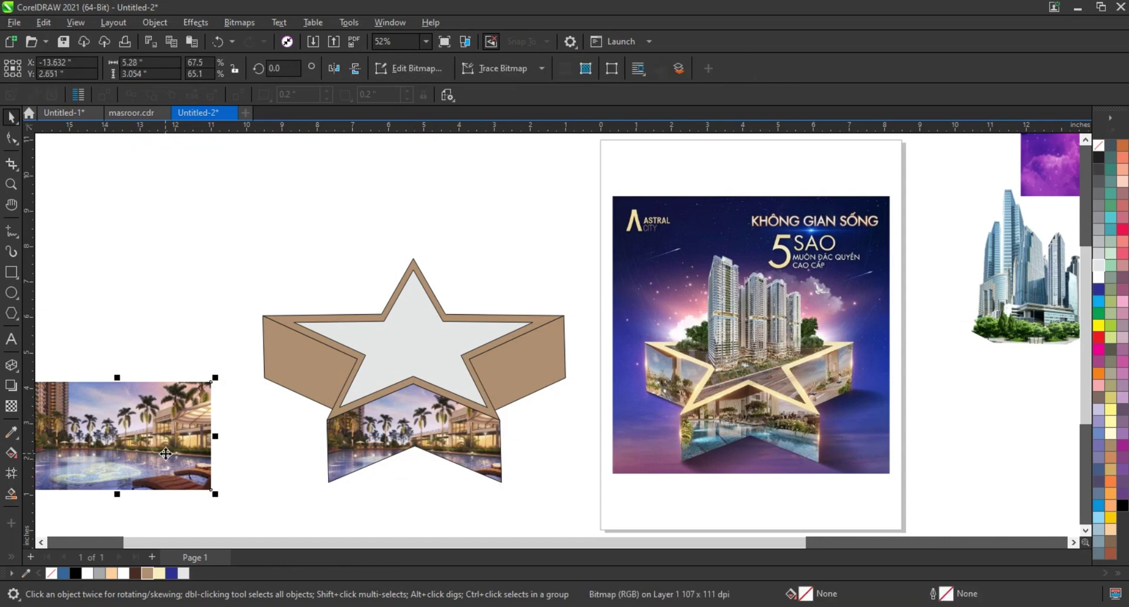
left_click_drag(166, 453, 276, 382)
left_click(134, 446)
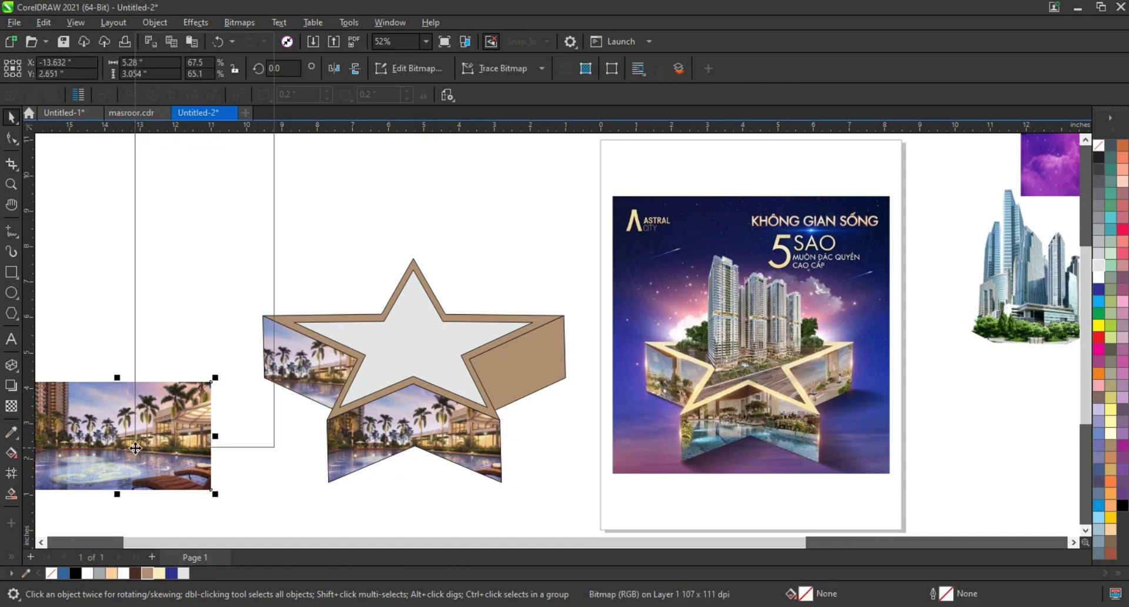
right_click(135, 448)
left_click(220, 233)
left_click(517, 360)
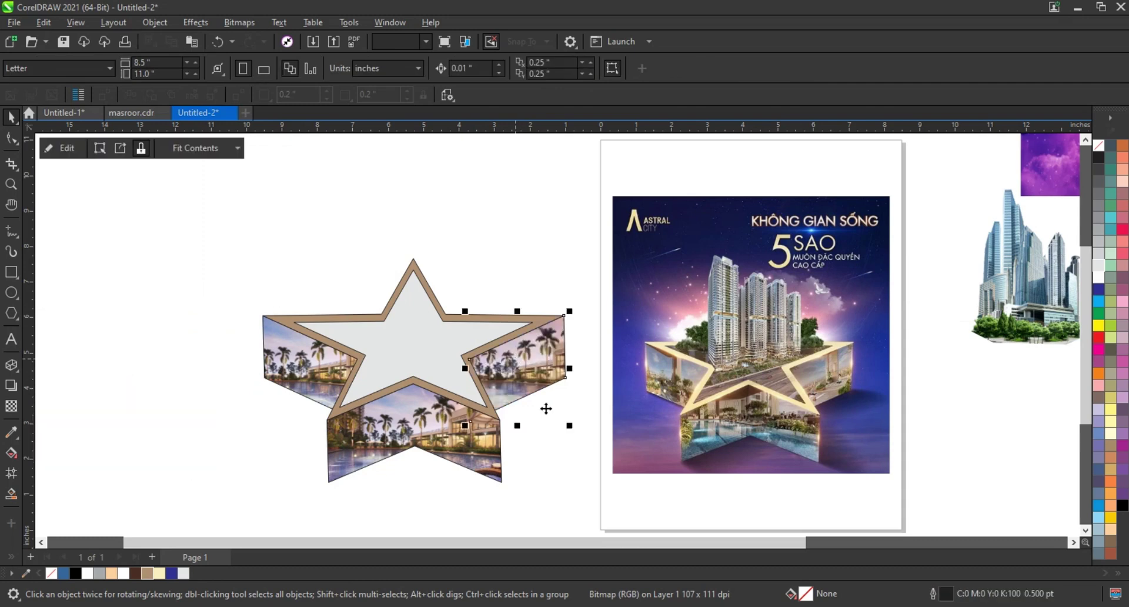
left_click(546, 408)
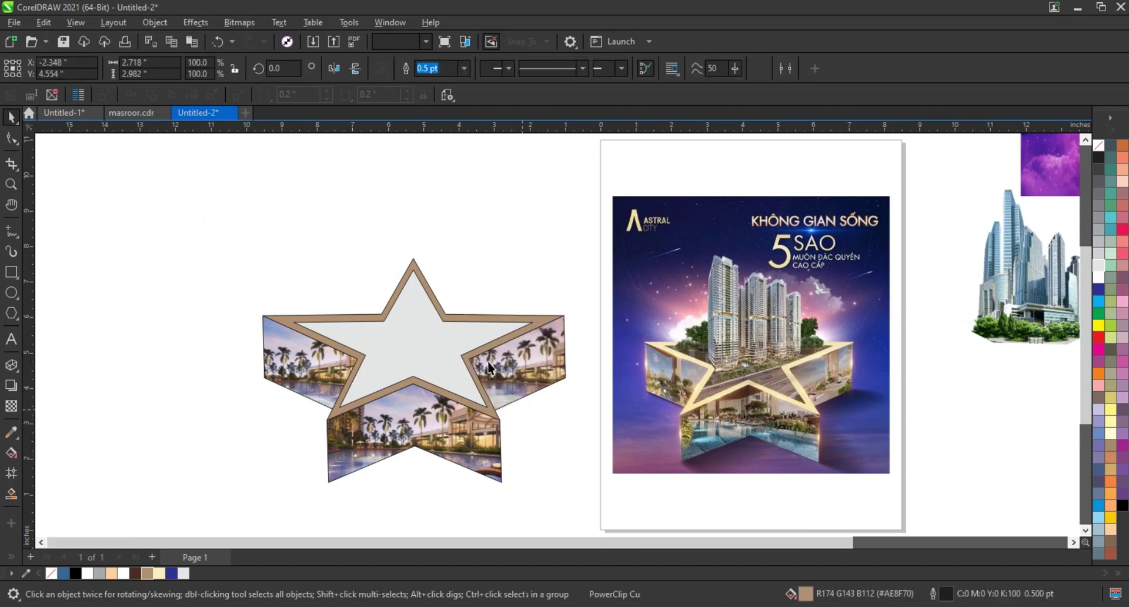
- Draw a large square frame around the star and enlarge the purple sky photo across it
left_click(10, 272)
left_click_drag(251, 167, 486, 511)
key("space")
scroll(367, 253, "down", 1)
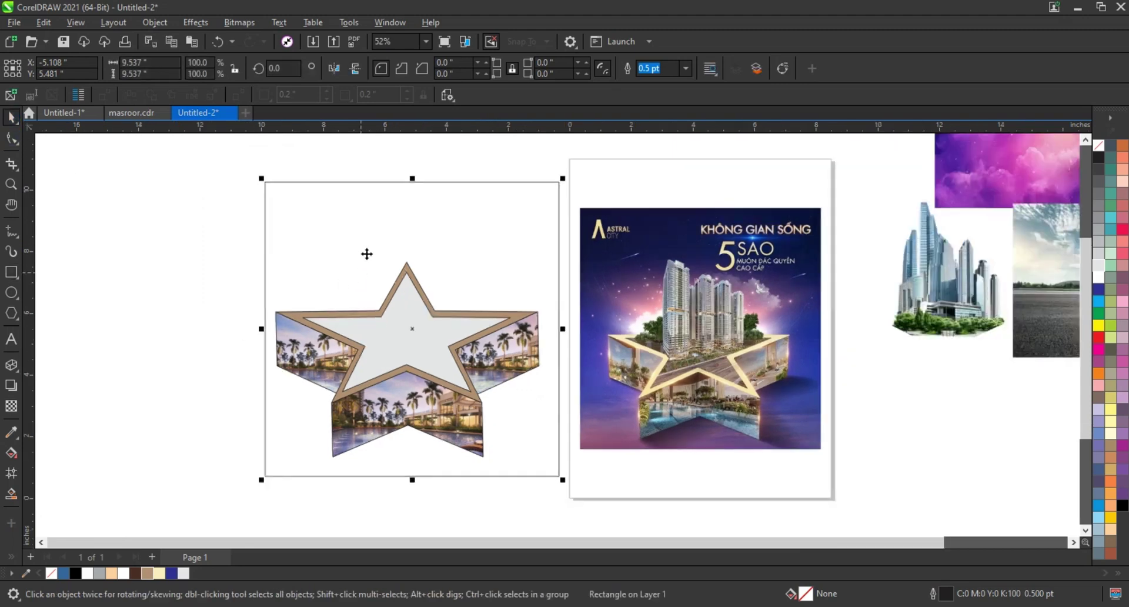
left_click_drag(366, 254, 331, 249)
left_click_drag(527, 175, 546, 155)
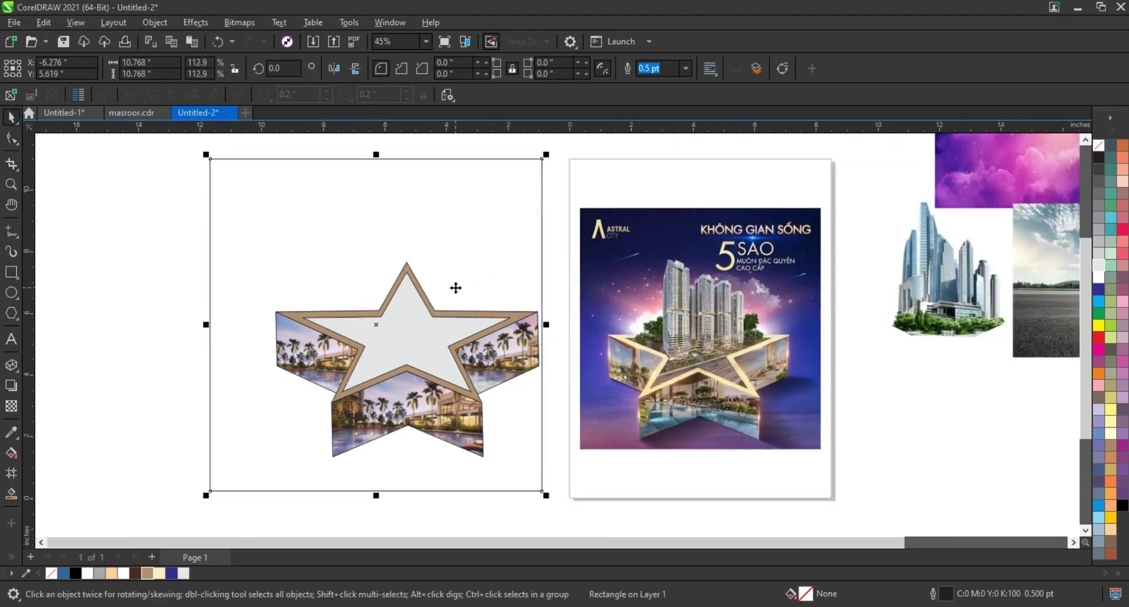
left_click_drag(992, 192, 241, 474)
mouse_move(354, 380)
left_mouse_down()
mouse_move(534, 259)
mouse_move(553, 227)
left_mouse_up()
- Place the blue nebula photo at the frame's top-left, scaled and stretched to fill it
scroll(279, 441, "down", 1)
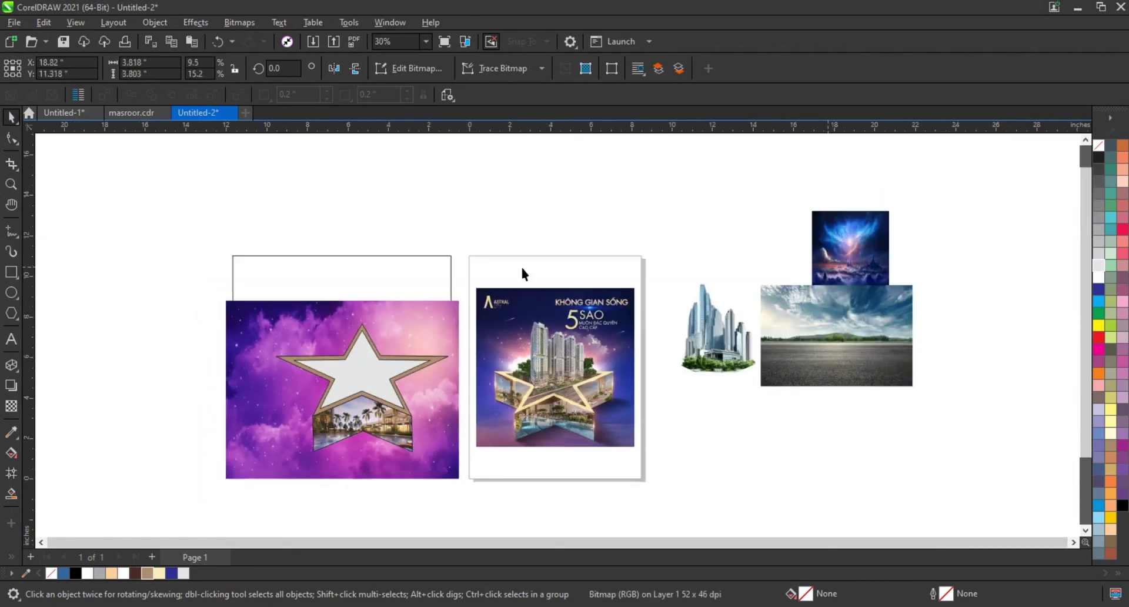
left_click_drag(521, 269, 250, 315)
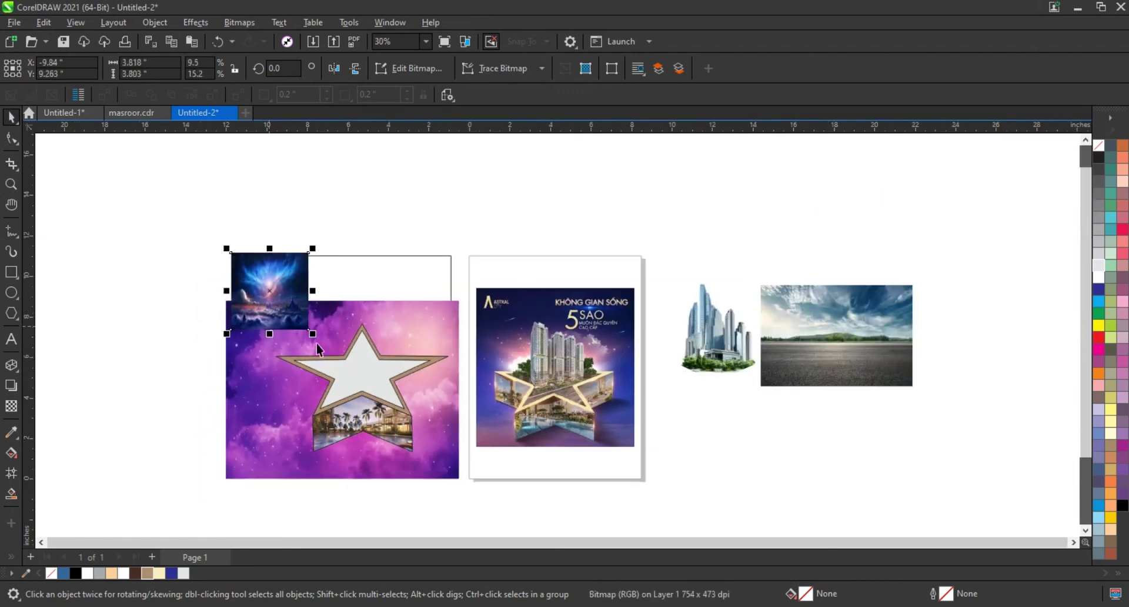
left_click_drag(311, 331, 431, 451)
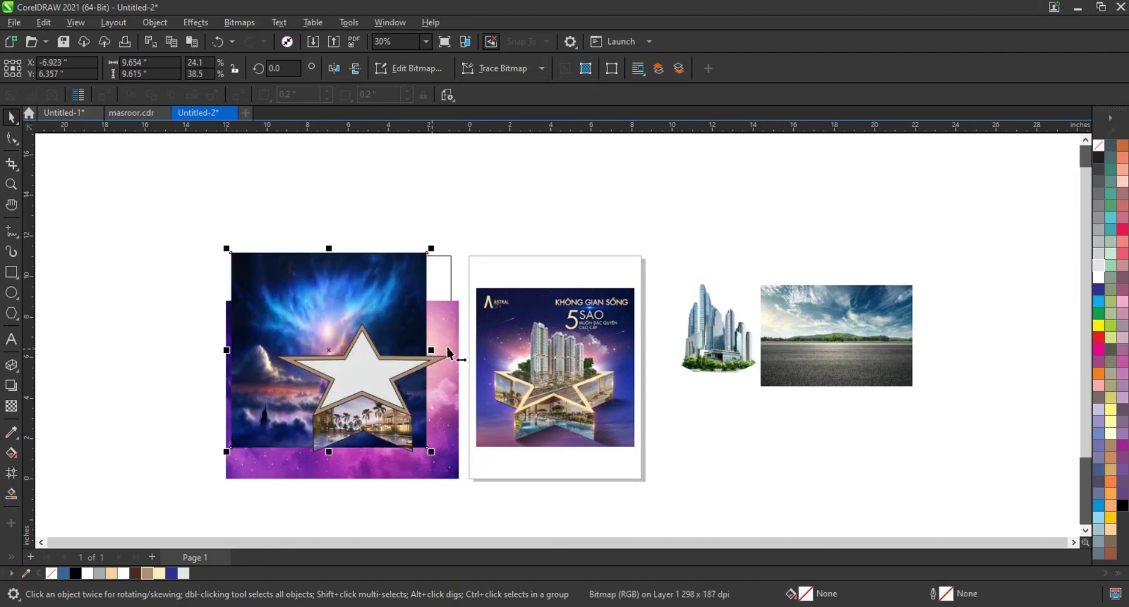
left_click_drag(433, 354, 460, 352)
- Apply a fountain transparency so the nebula fades out toward the bottom
left_click(11, 405)
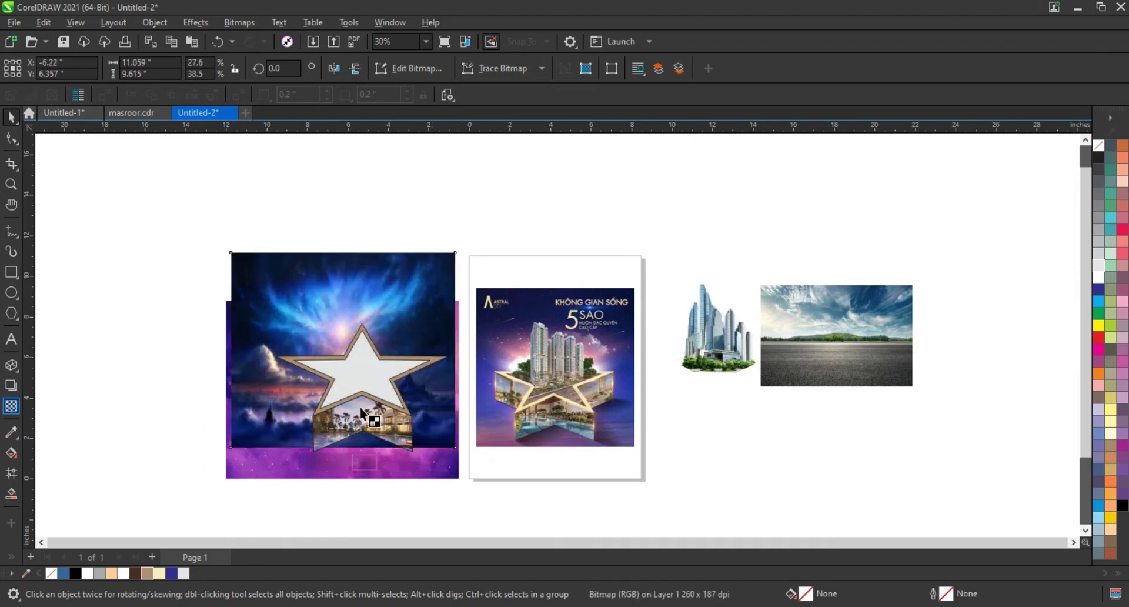
left_click_drag(315, 374, 316, 417)
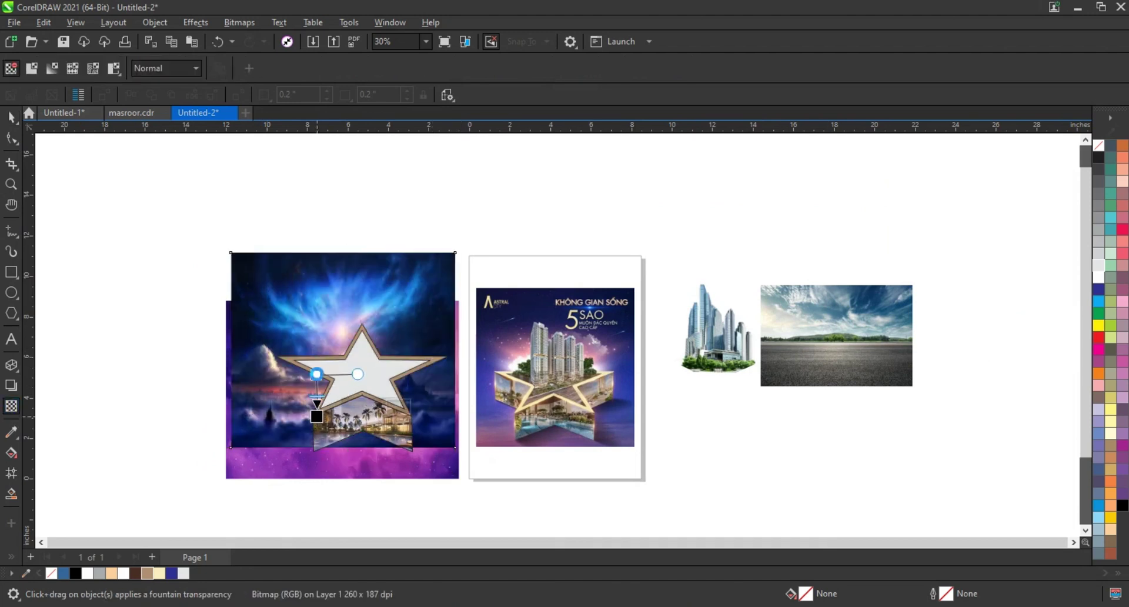
left_click_drag(315, 374, 317, 370)
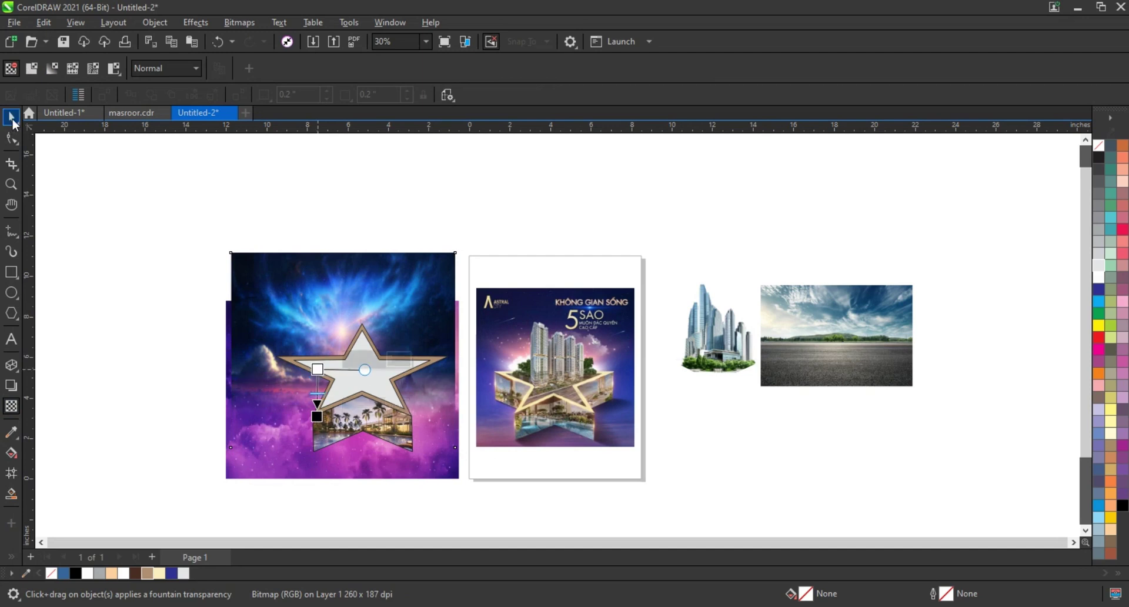
left_click(246, 472)
key("space")
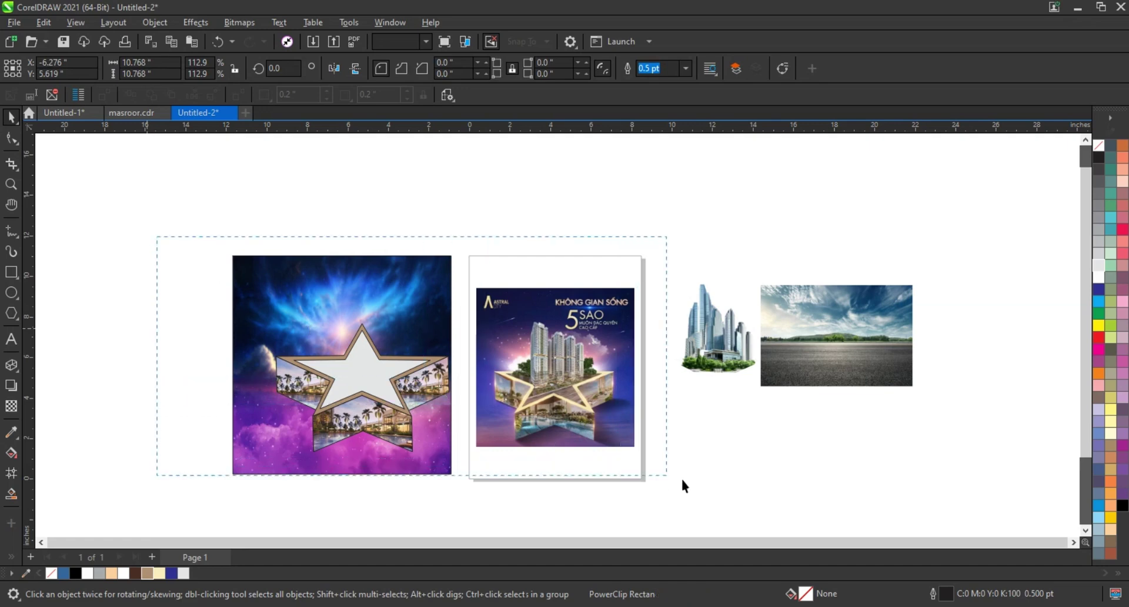
left_click_drag(157, 243, 680, 482)
- Move the five star pieces up and left onto the galaxy background
key("shift+F2")
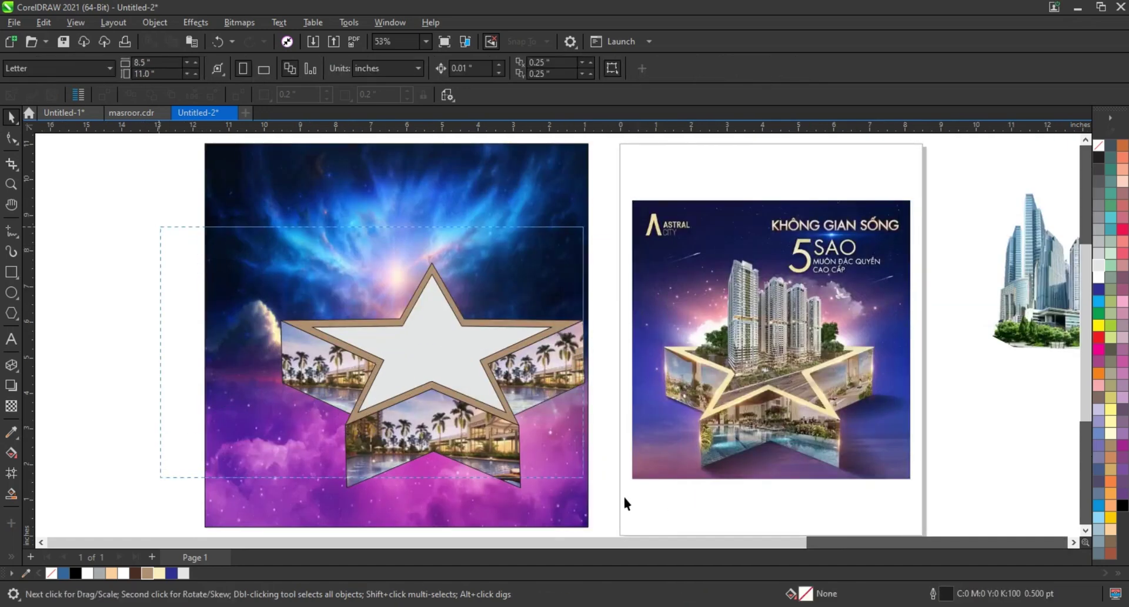
left_click_drag(375, 396, 633, 500)
left_click_drag(454, 399, 427, 389)
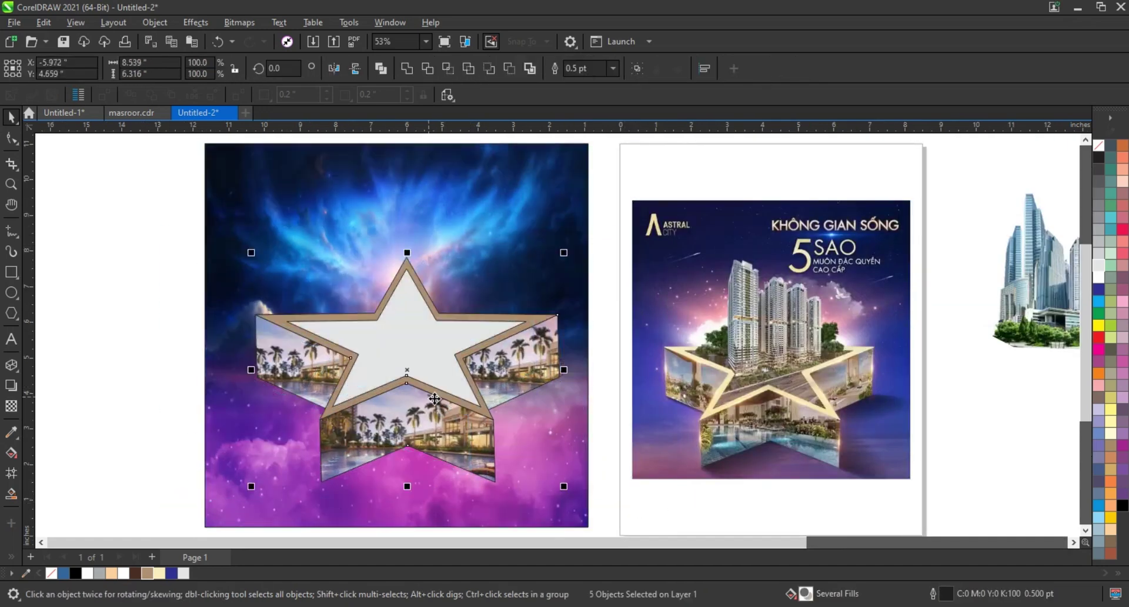
left_click(141, 419)
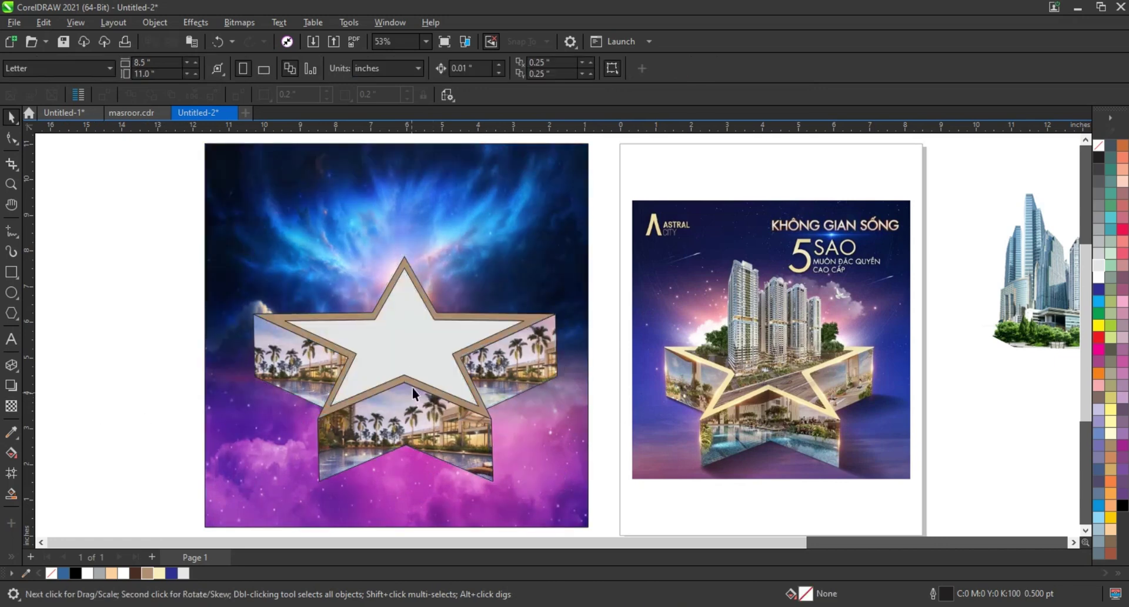
- Give the tan star outline shape a vertical fountain fill
left_click(416, 383)
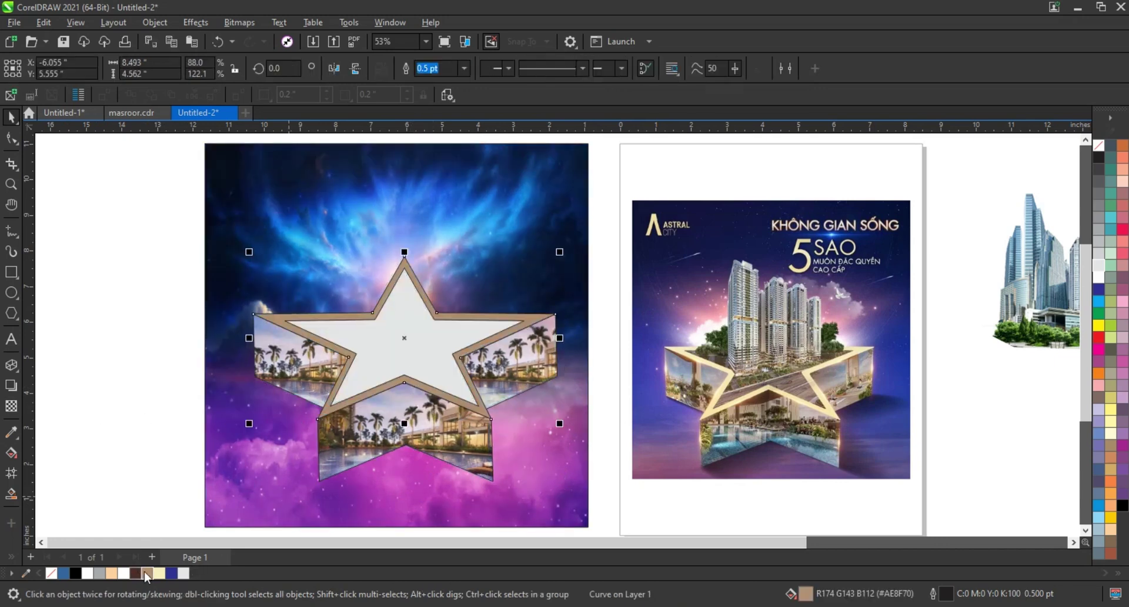
key("g")
left_click_drag(411, 393, 416, 289)
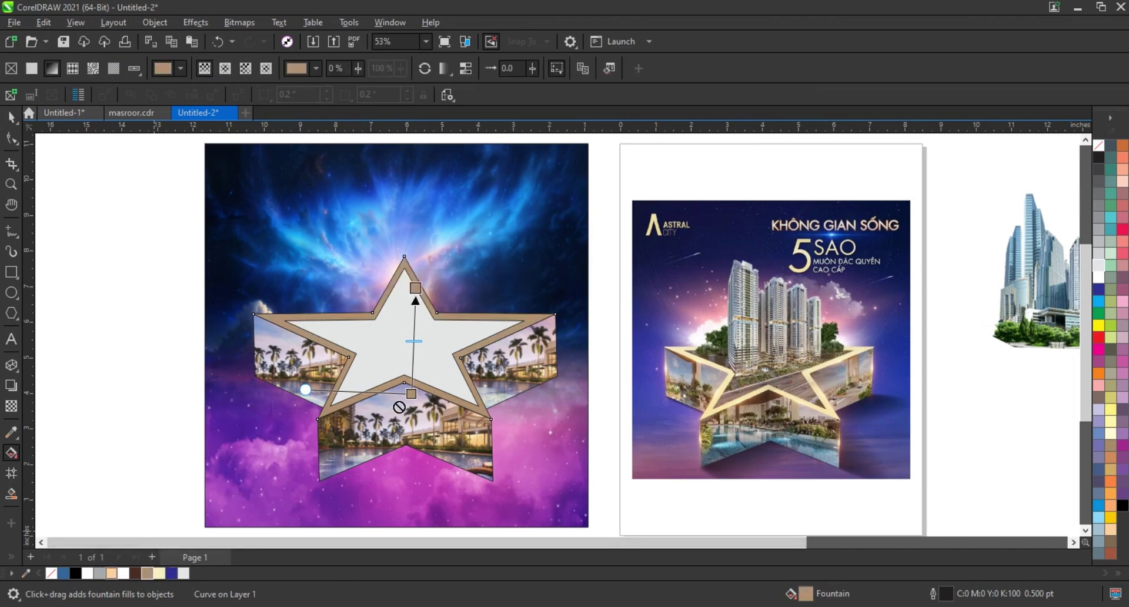
- Move the city towers photo onto the star and bring it to the front
key("space")
scroll(850, 350, "down", 1)
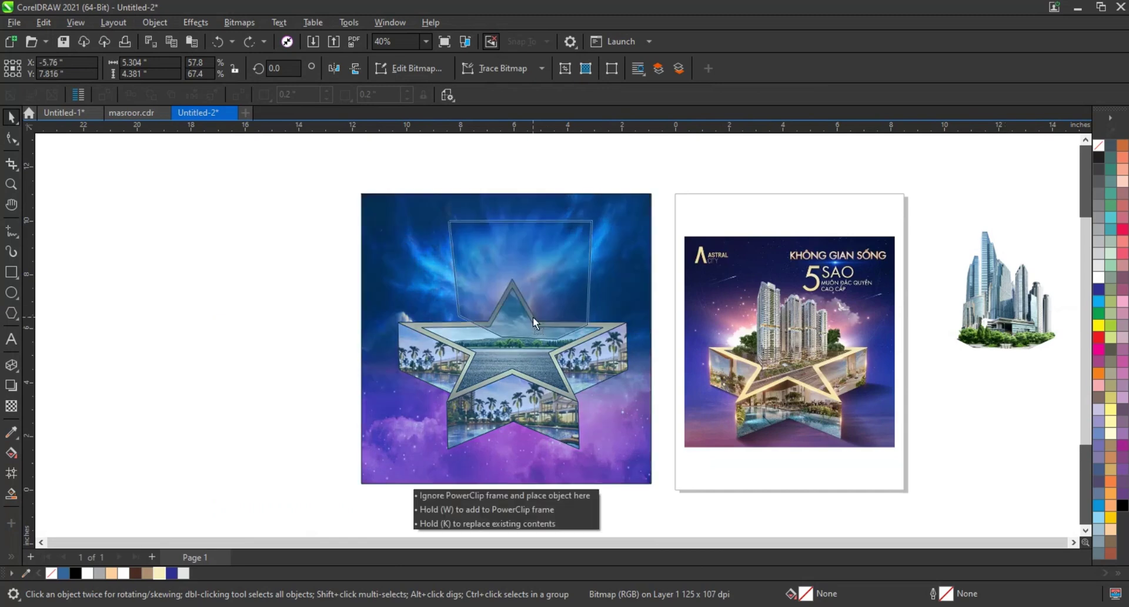
mouse_move(1017, 282)
left_mouse_down()
mouse_move(544, 282)
mouse_move(532, 293)
left_mouse_up()
key("shift+Page_Up")
- Enlarge the towers photo and stretch it taller so it rises above the star
left_click_drag(581, 233, 598, 214)
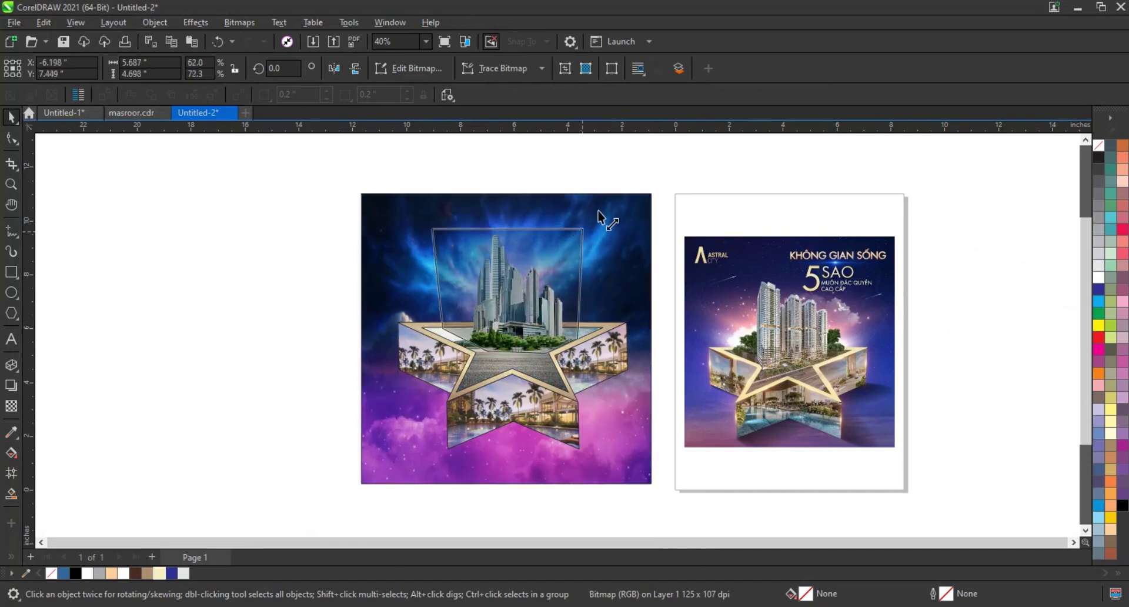
left_click_drag(536, 285, 527, 289)
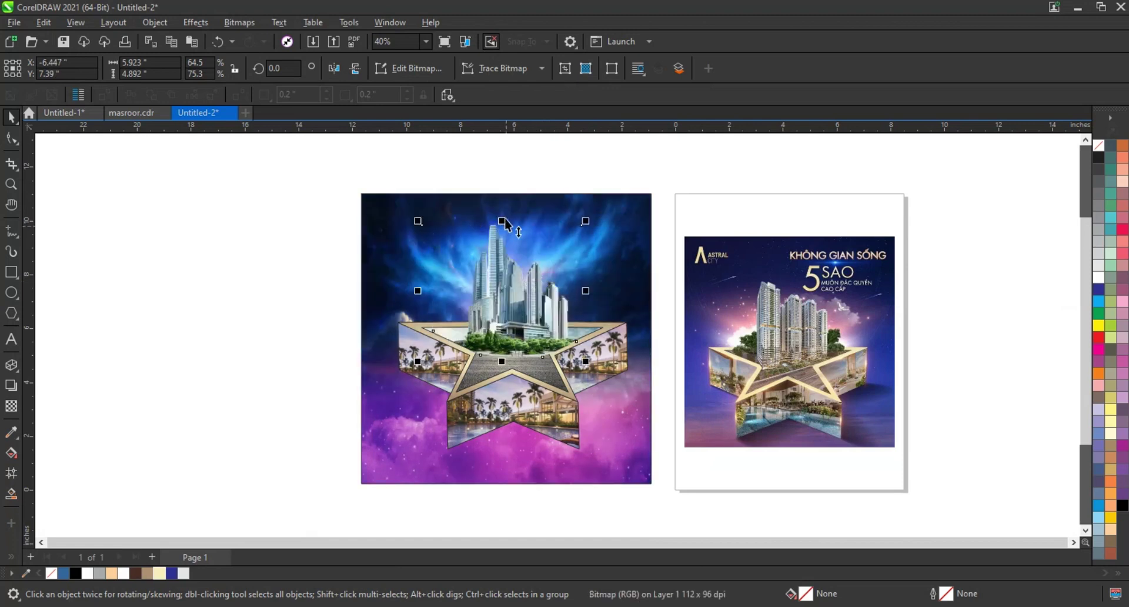
left_click_drag(501, 221, 502, 209)
left_click_drag(515, 273, 510, 276)
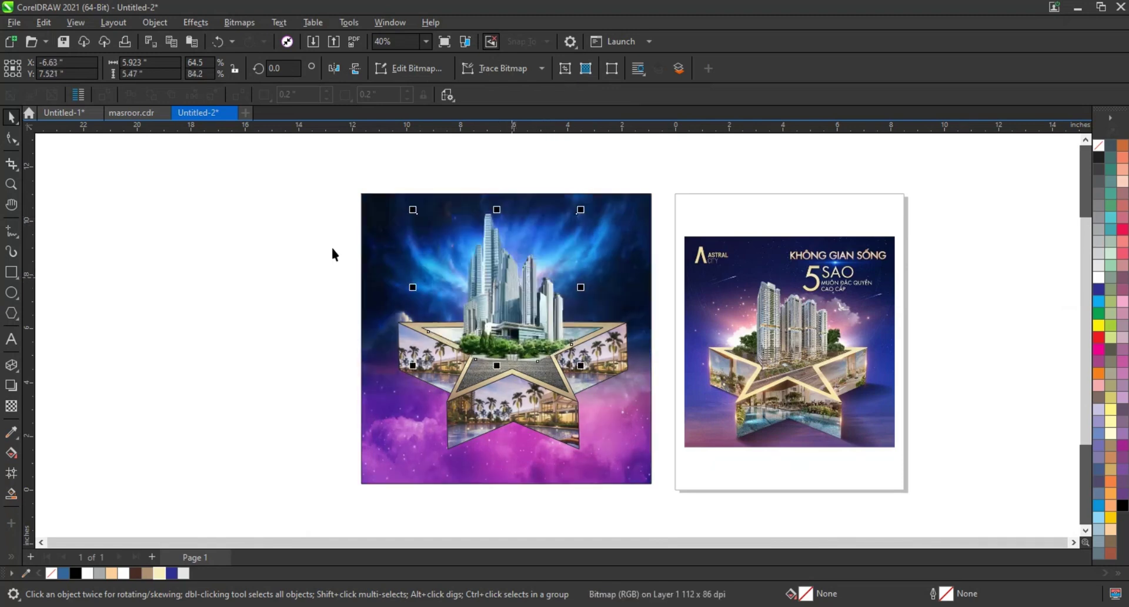
left_click_drag(324, 189, 669, 497)
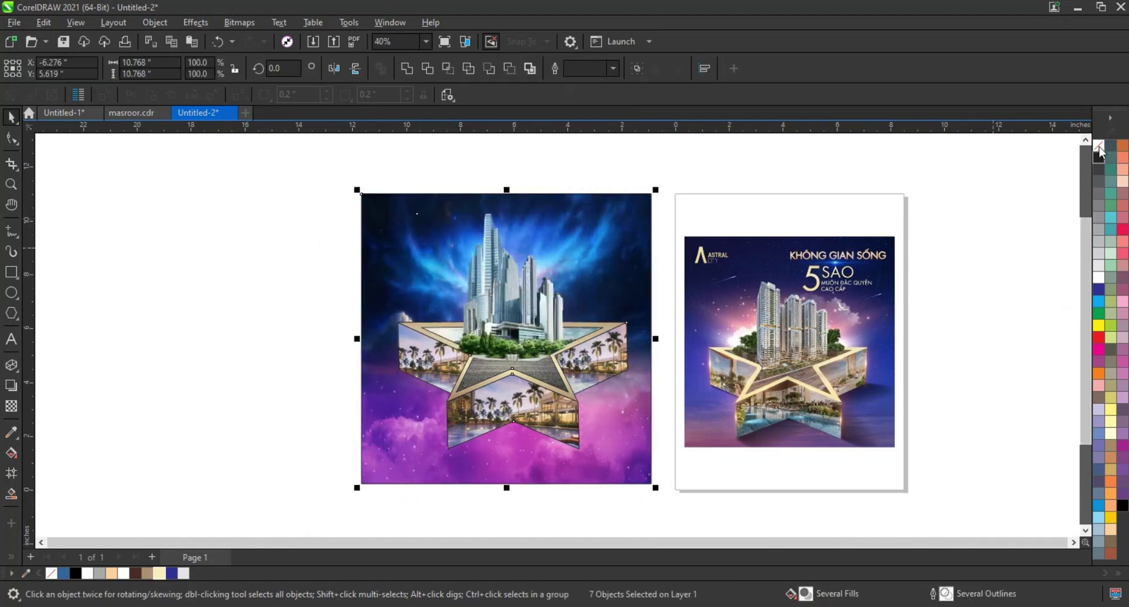